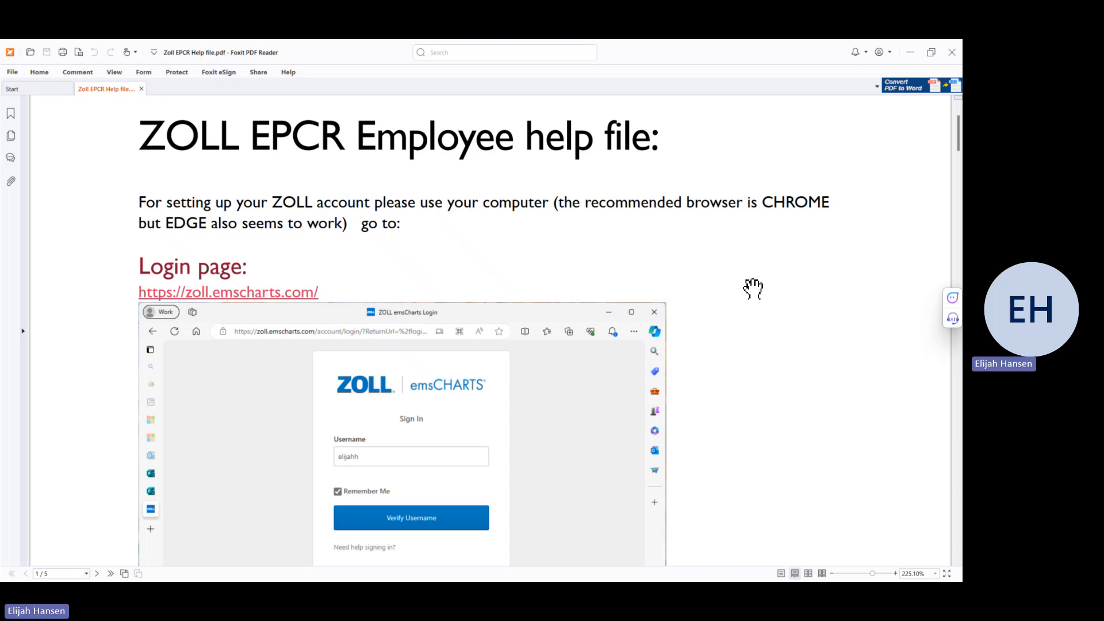
# Step: Scroll the help PDF through pages 1 and 2, past the Security Update screenshot and SAVE reminder
pyautogui.scroll(-1, 755, 307)
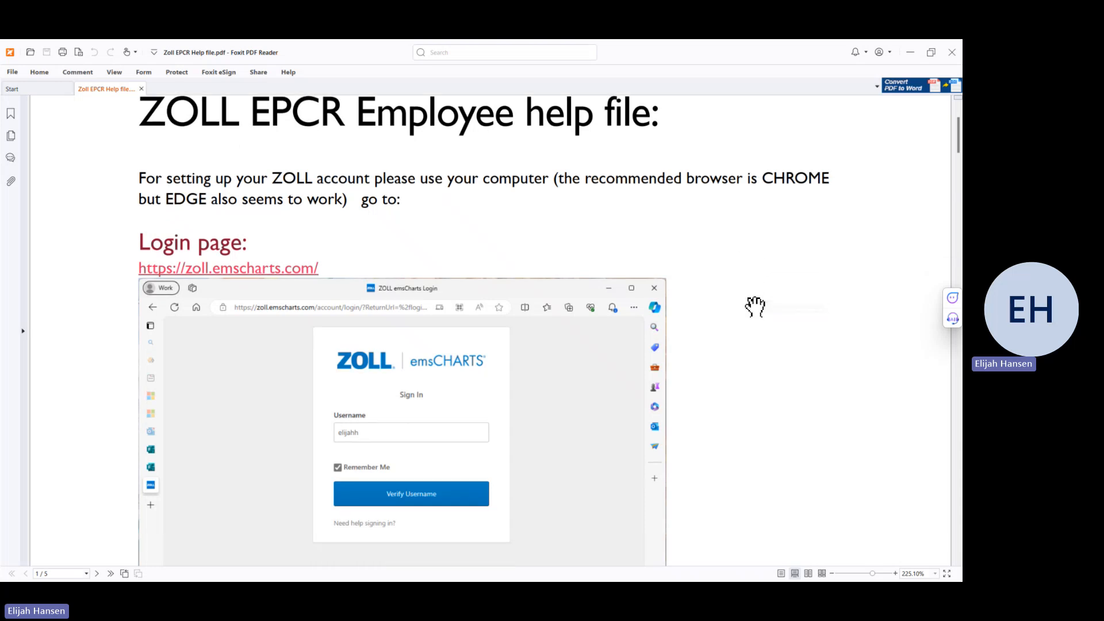
pyautogui.scroll(-5, 755, 307)
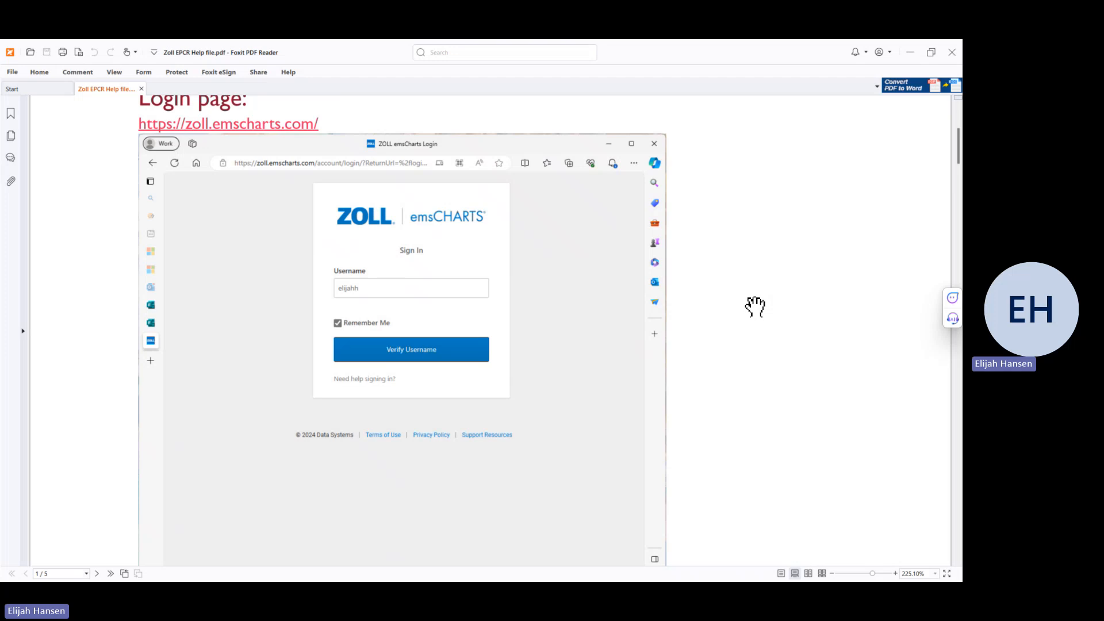
pyautogui.scroll(-7, 755, 307)
pyautogui.scroll(-11, 755, 306)
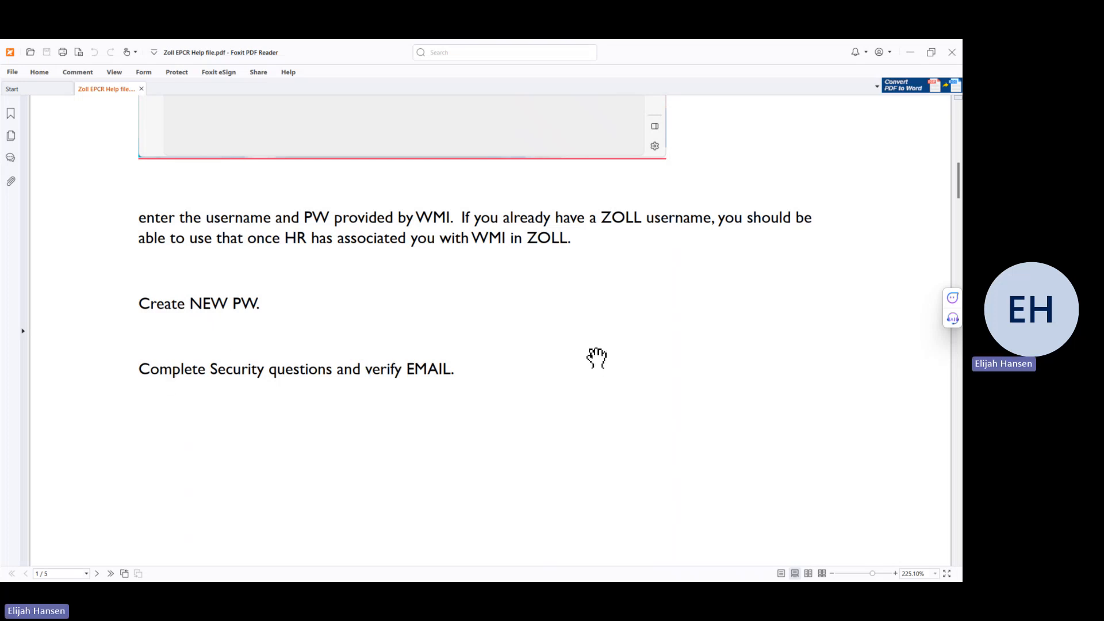
pyautogui.scroll(-12, 597, 357)
pyautogui.scroll(-5, 597, 358)
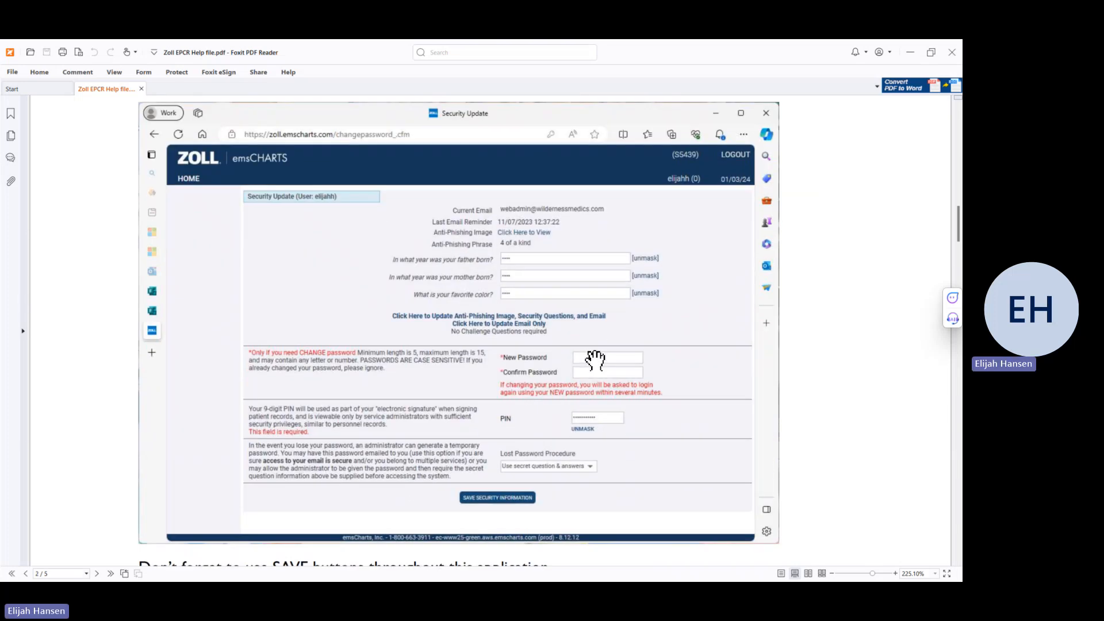
pyautogui.scroll(-1, 596, 360)
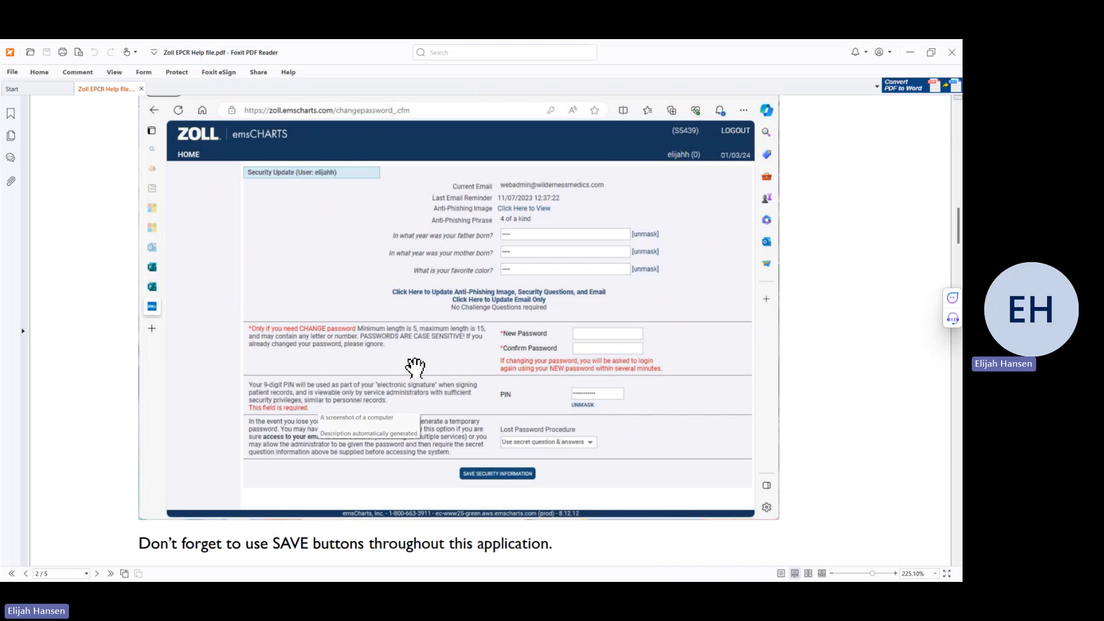
pyautogui.scroll(-2, 415, 366)
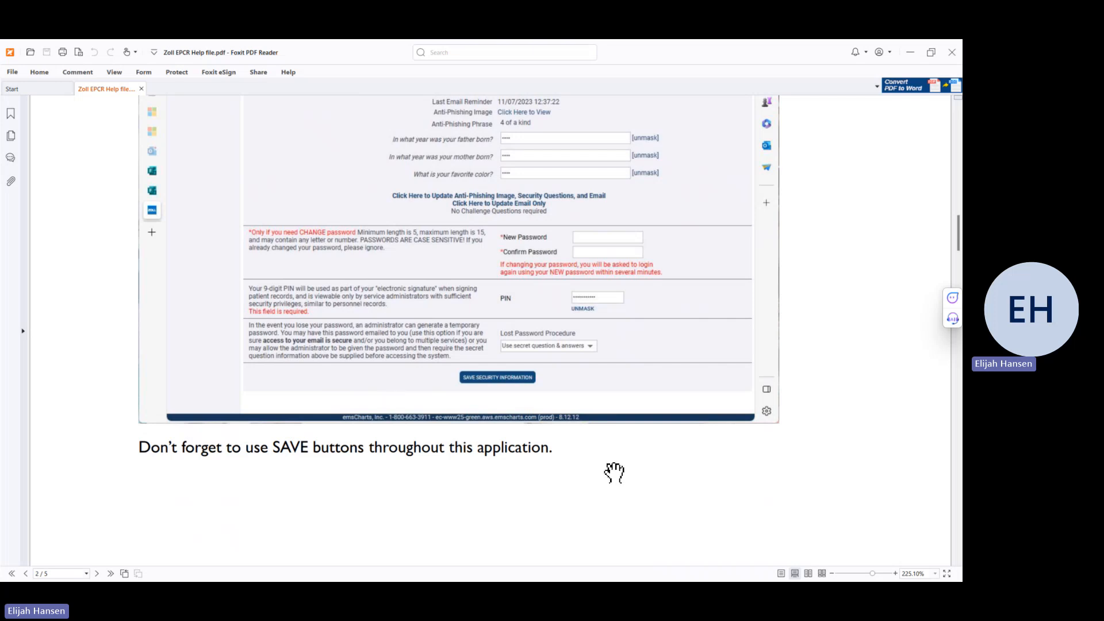
pyautogui.scroll(-5, 614, 472)
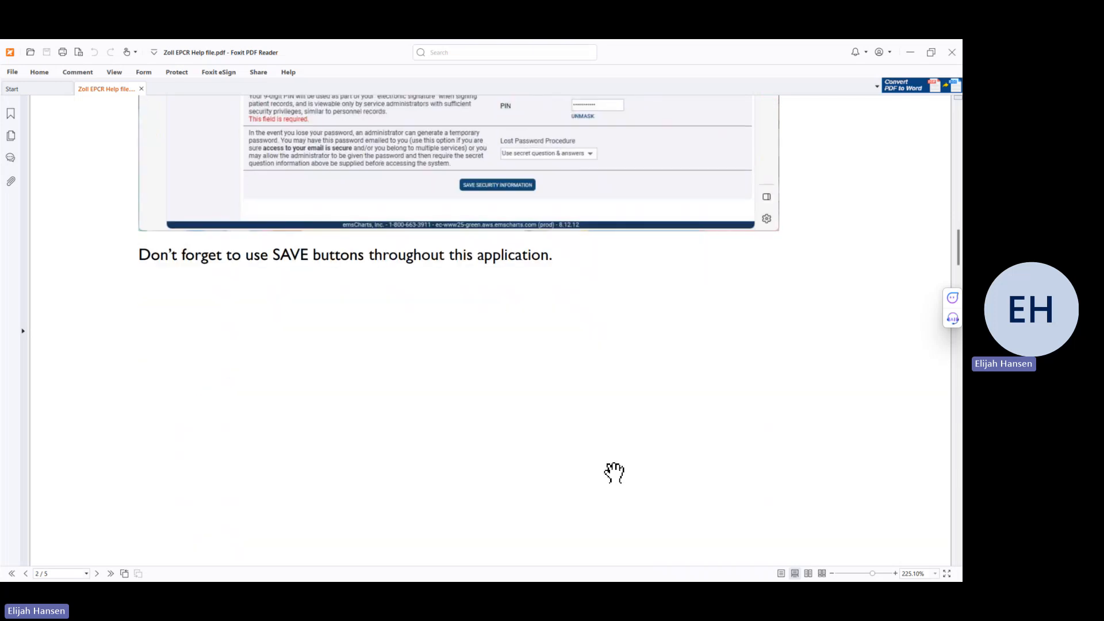
pyautogui.scroll(-5, 614, 473)
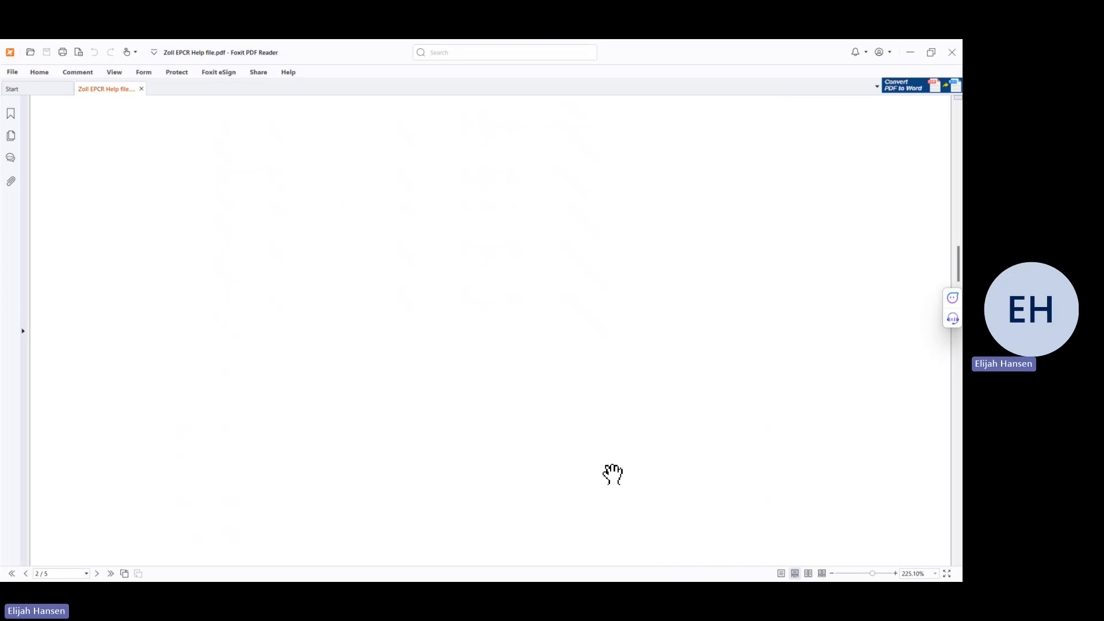
# Step: Scroll the help PDF onto page 3, showing the Licensures and EMS CHARTS NOW sections
pyautogui.scroll(-12, 613, 474)
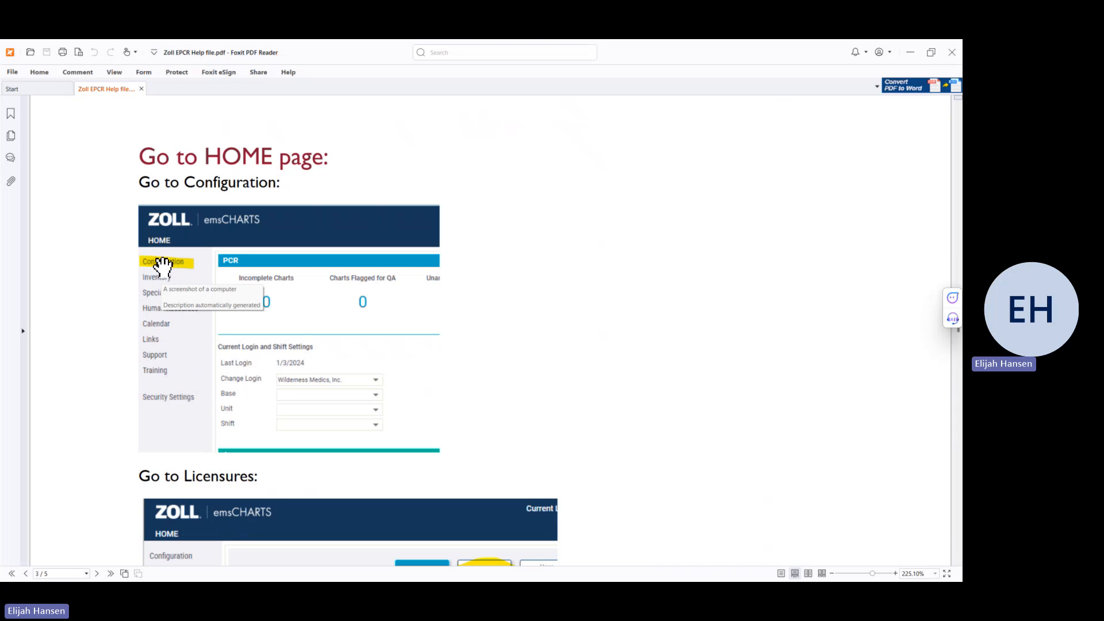
pyautogui.scroll(-1, 178, 357)
pyautogui.scroll(-3, 178, 356)
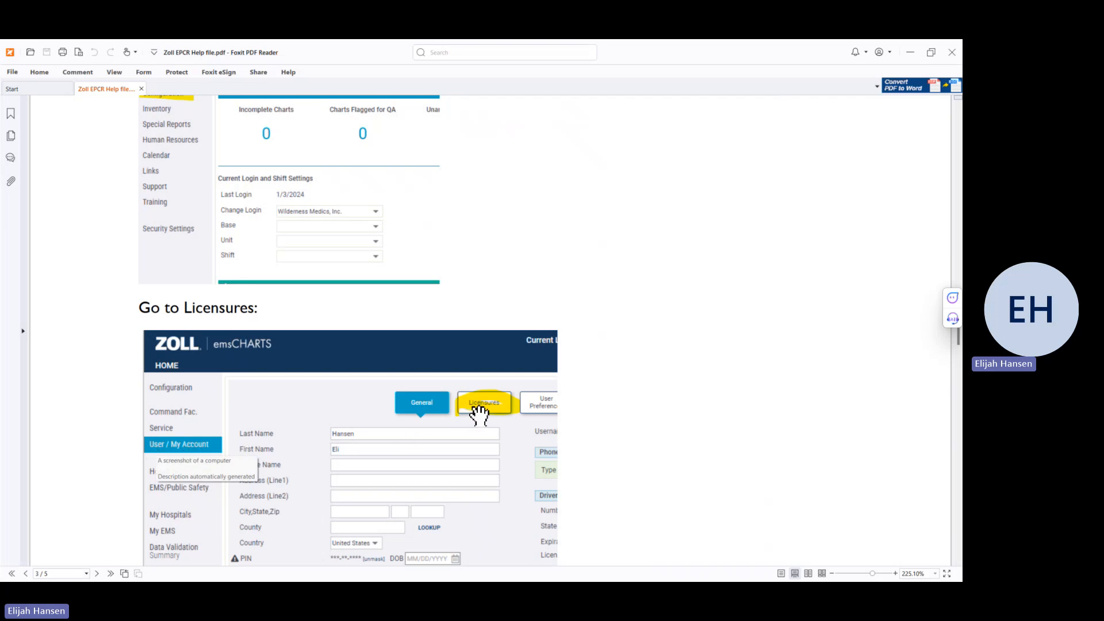
pyautogui.scroll(-1, 483, 409)
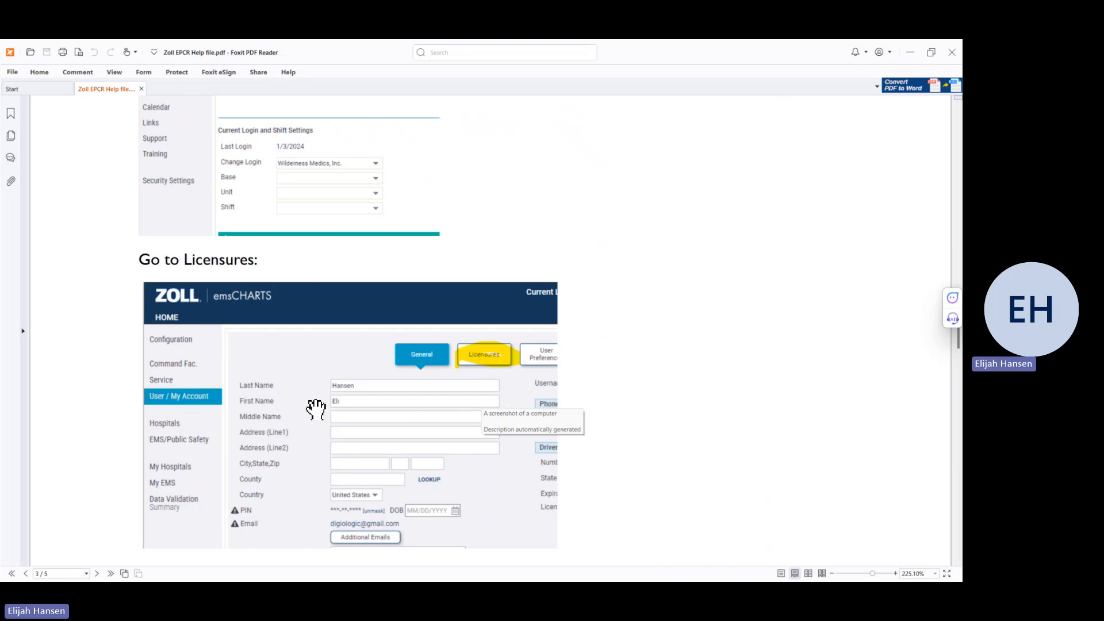
pyautogui.scroll(-3, 316, 409)
pyautogui.scroll(-1, 316, 409)
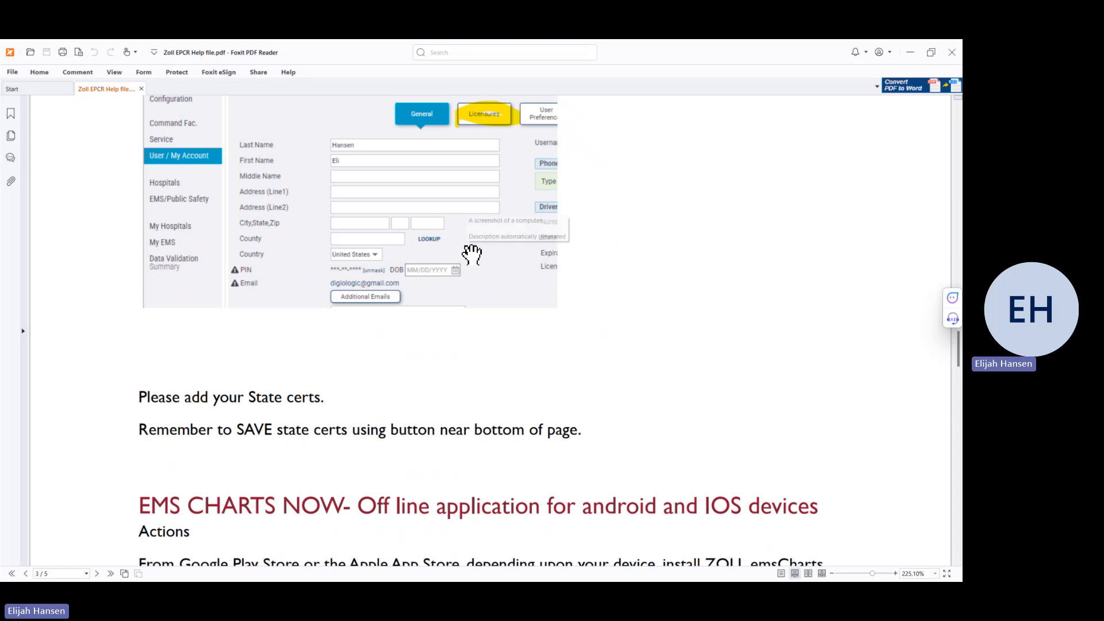
pyautogui.scroll(-2, 598, 333)
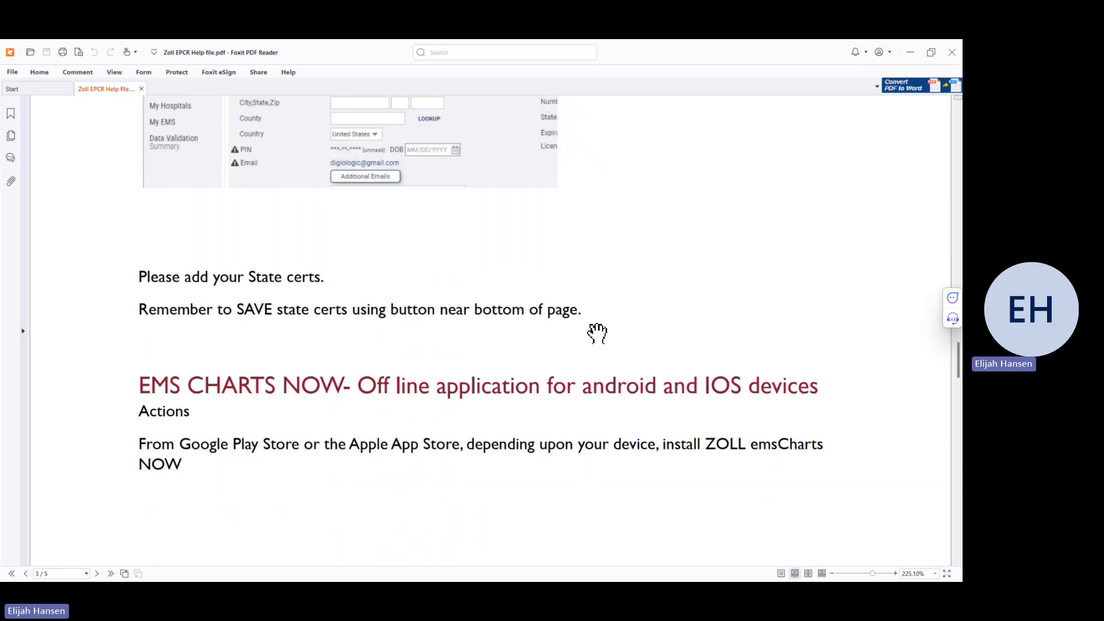
pyautogui.scroll(2, 598, 333)
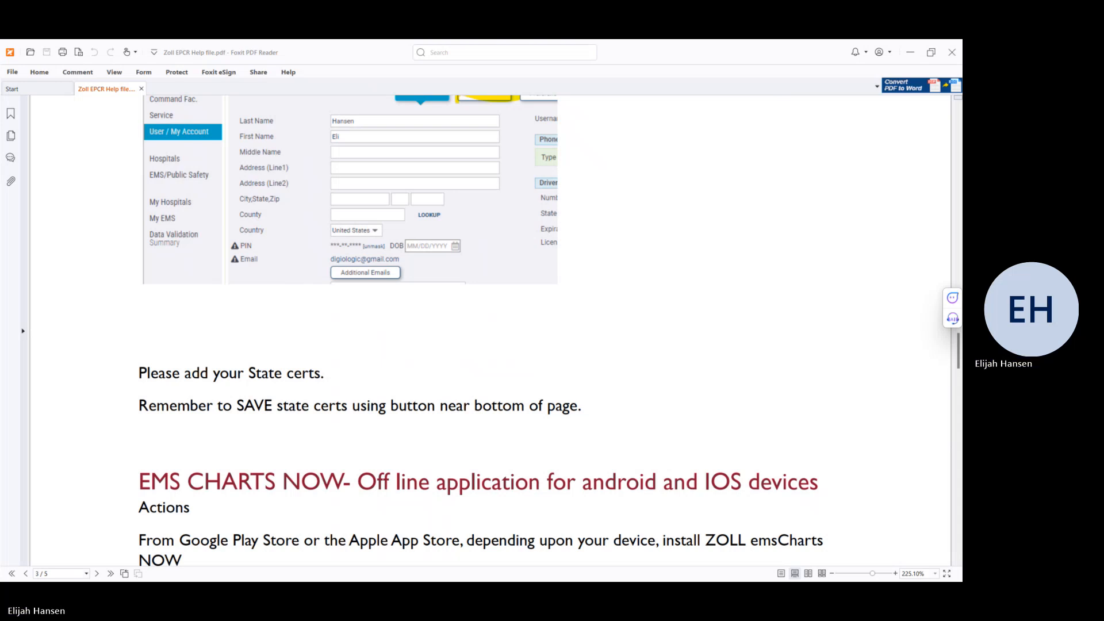
# Step: Log out of emsCharts in the browser and sign back in with the saved account password
pyautogui.hotkey('alt', 'Tab')
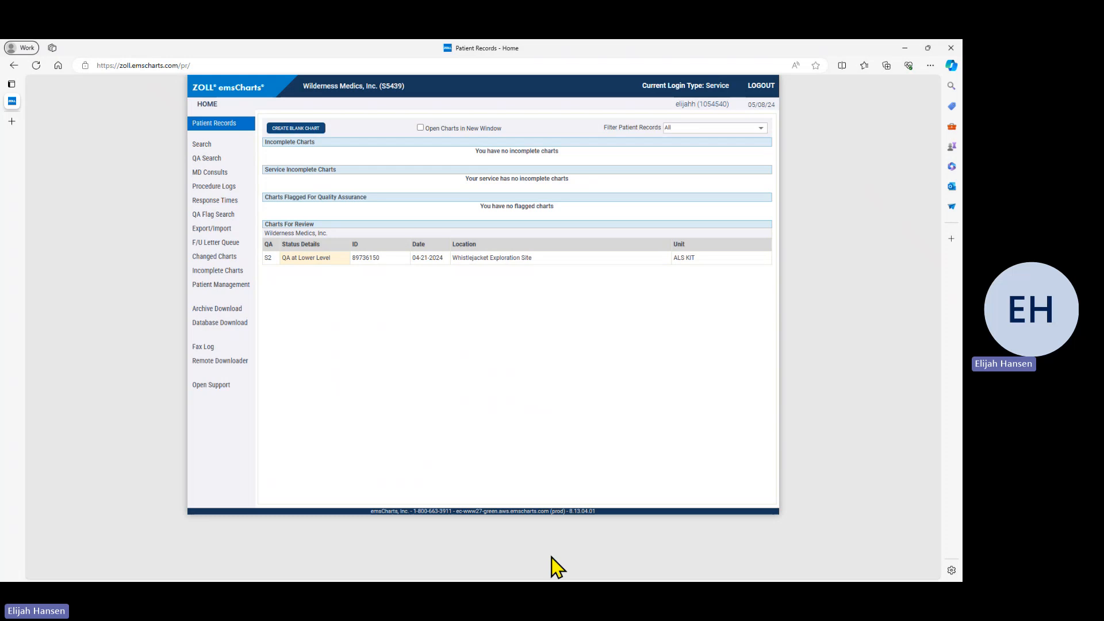
pyautogui.click(763, 87)
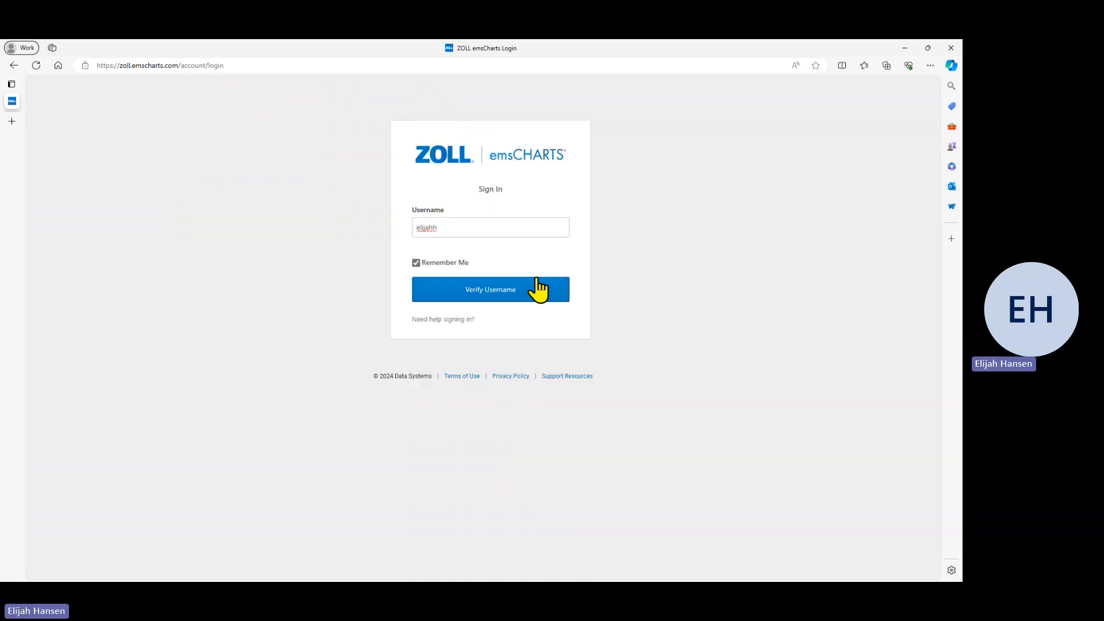
pyautogui.click(493, 302)
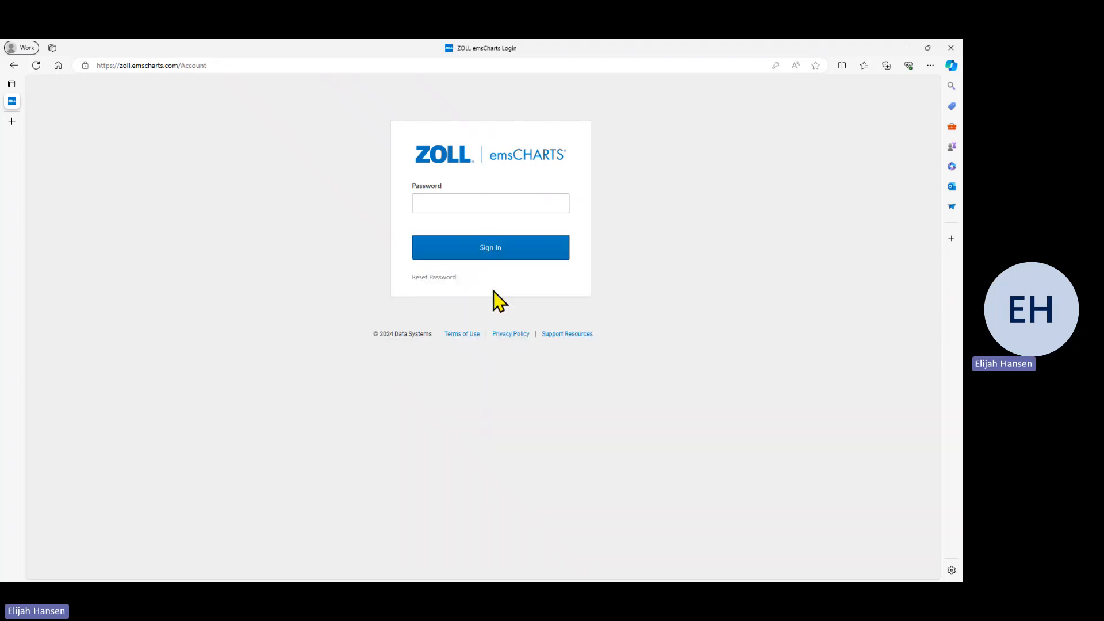
pyautogui.click(474, 201)
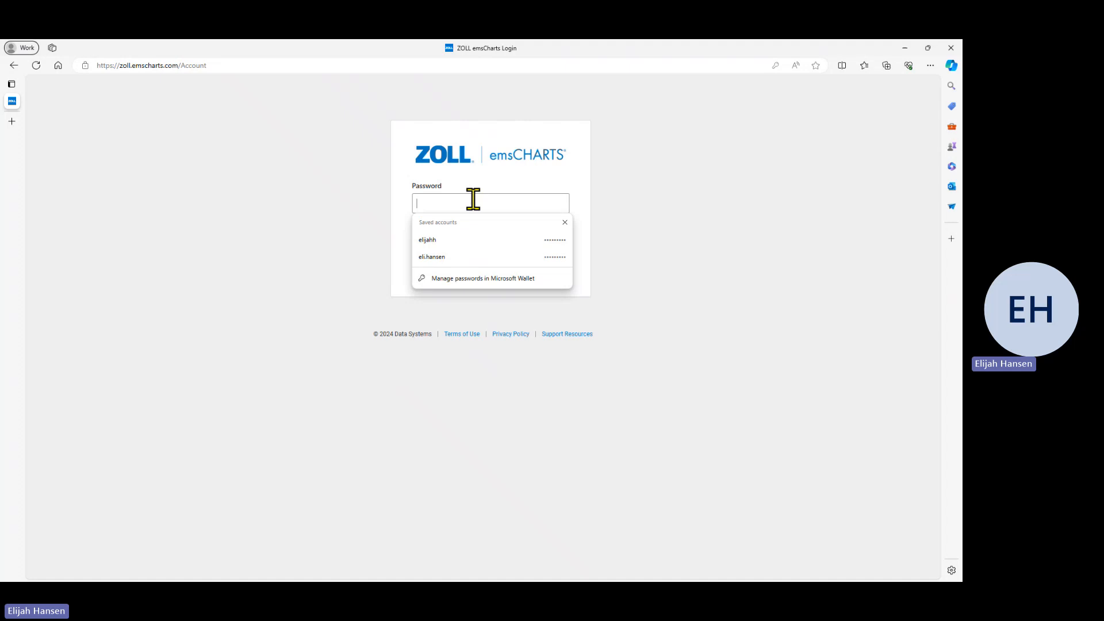
pyautogui.click(439, 240)
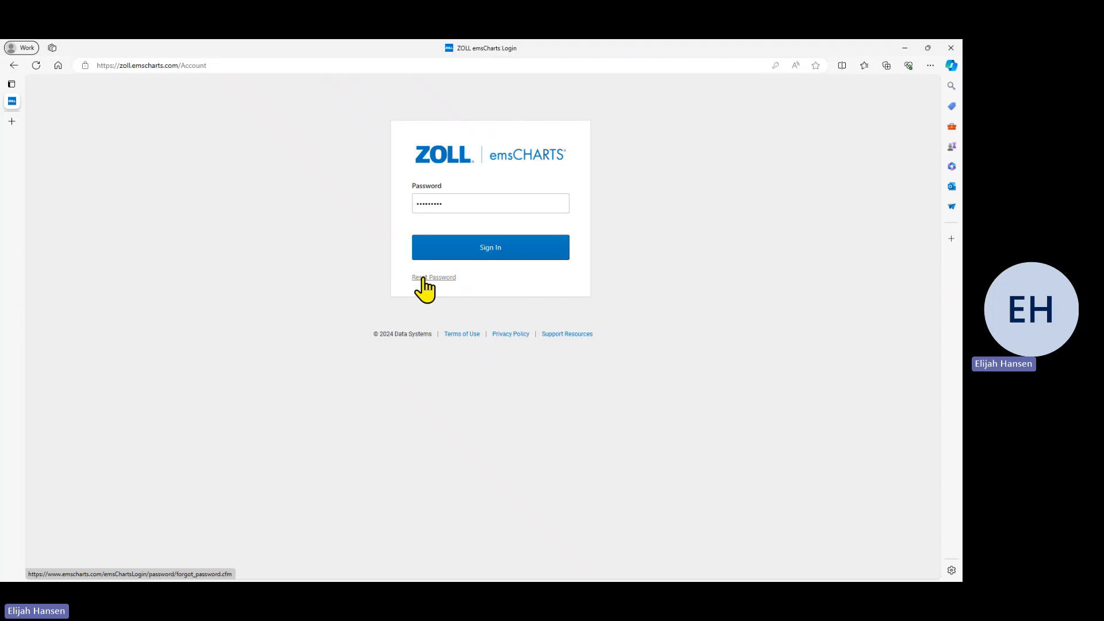
pyautogui.click(490, 248)
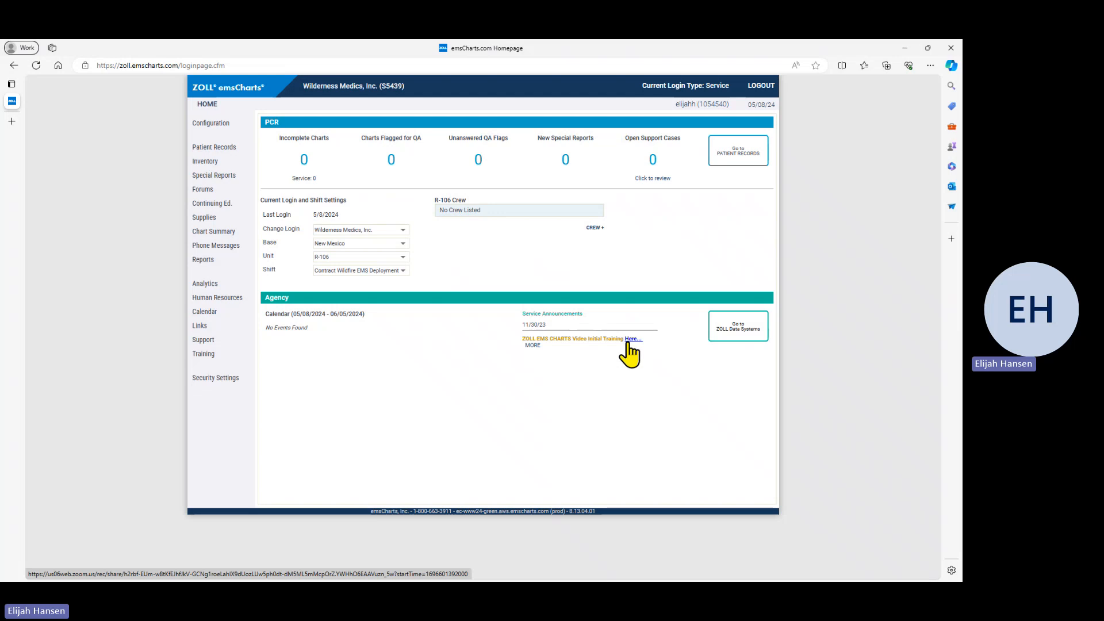
pyautogui.click(729, 153)
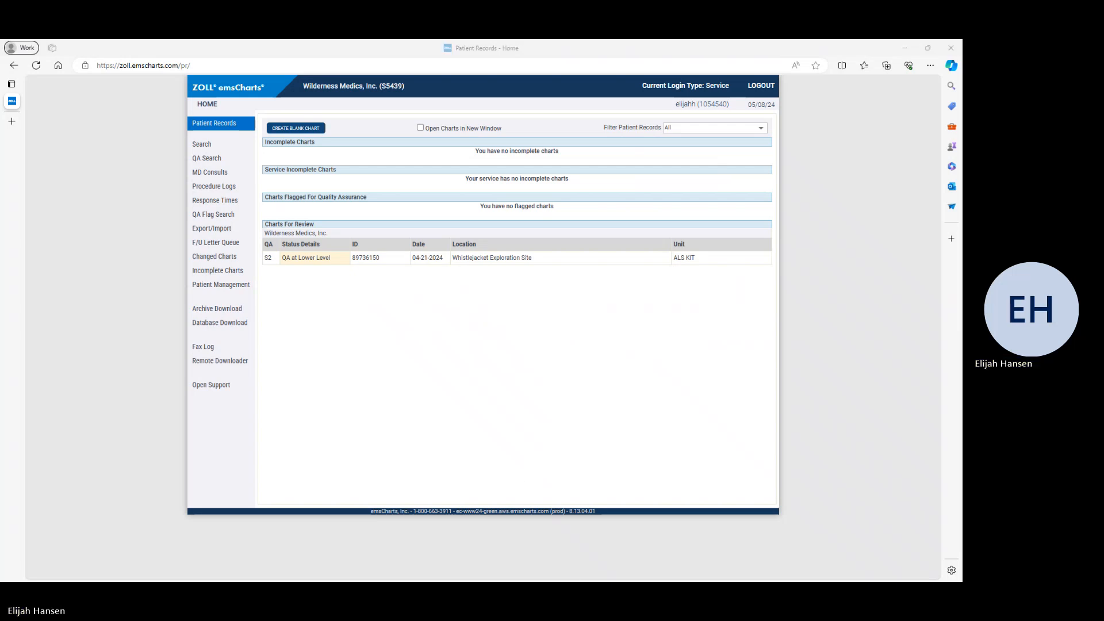
# Step: Return to the help PDF and scroll to page 4's Shift start up steps
pyautogui.hotkey('alt', 'Tab')
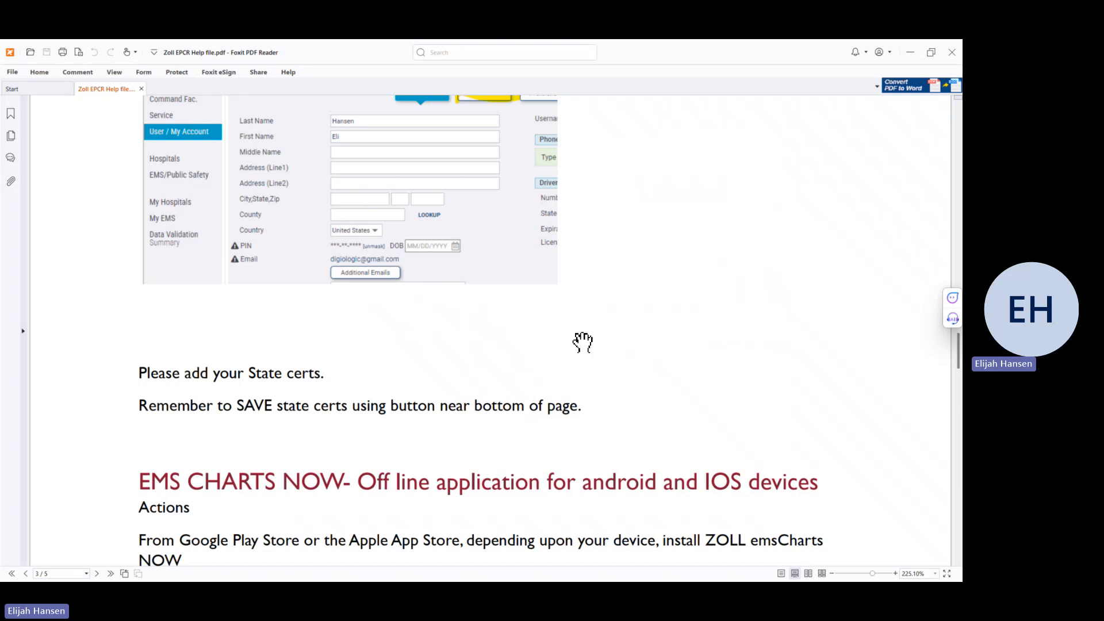
pyautogui.scroll(-2, 543, 334)
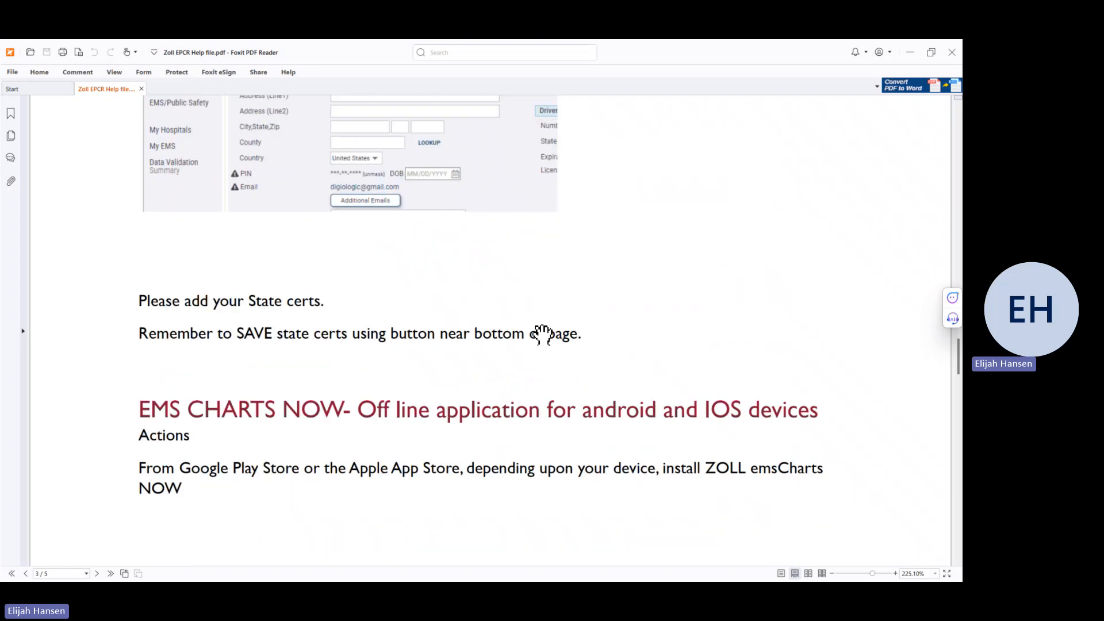
pyautogui.scroll(-5, 542, 335)
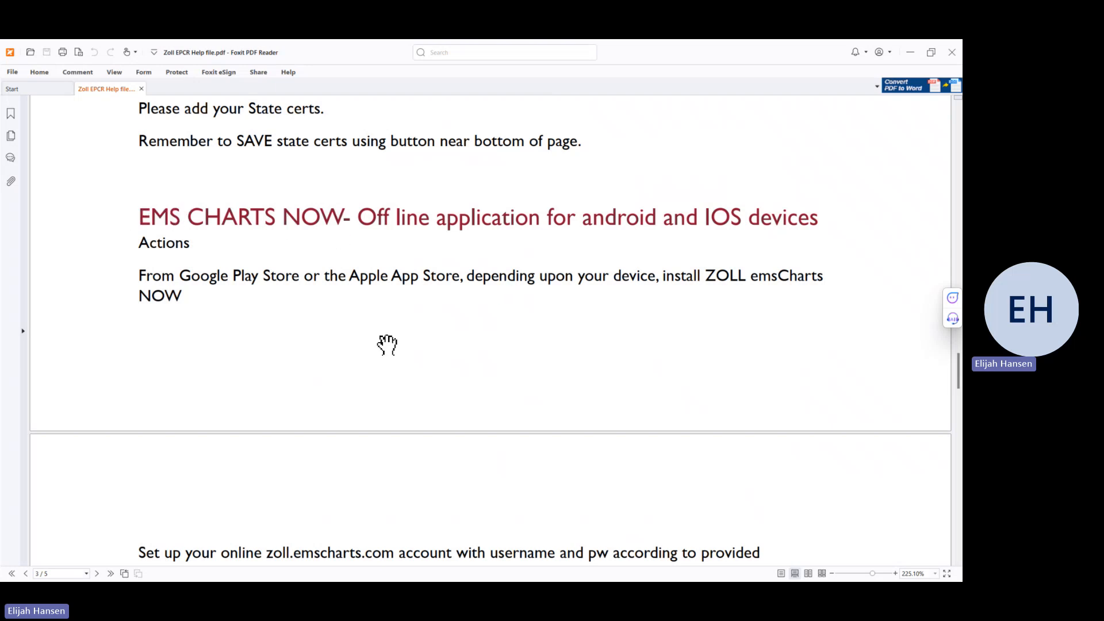
pyautogui.scroll(-3, 387, 345)
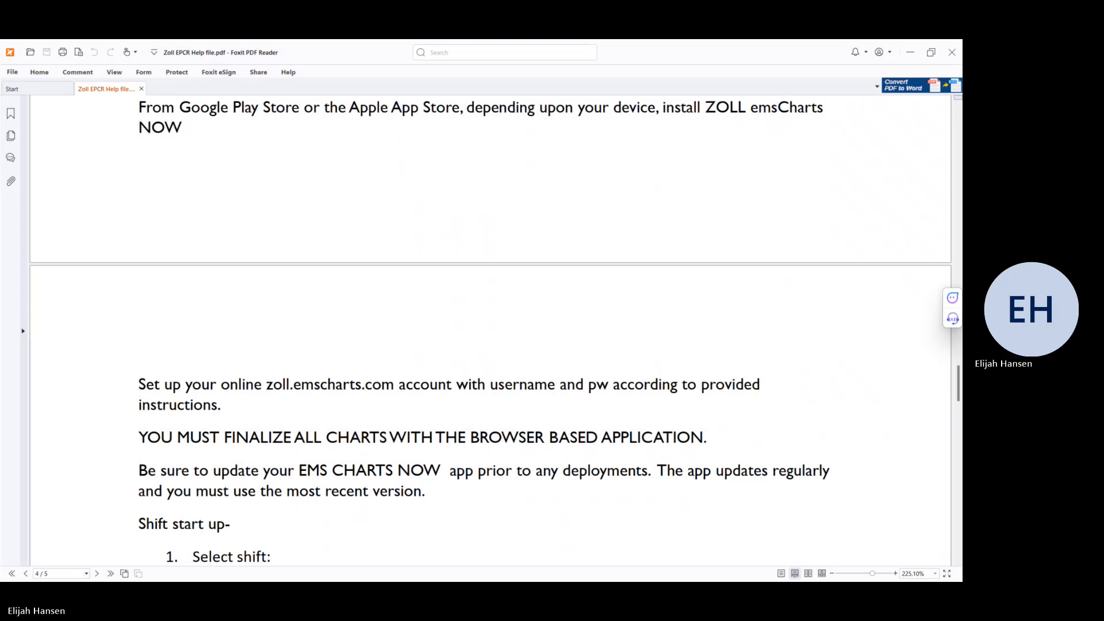
# Step: In the mirrored iPad app, choose Contract Wildfire EMS Deployment as the shift
pyautogui.hotkey('alt', 'Tab')
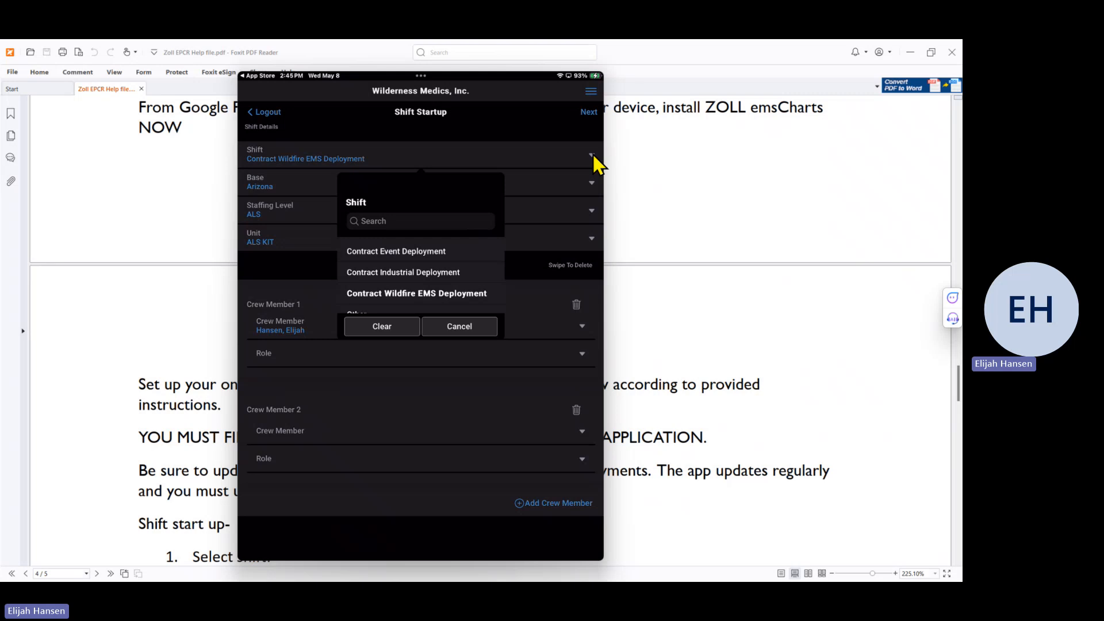
pyautogui.click(426, 295)
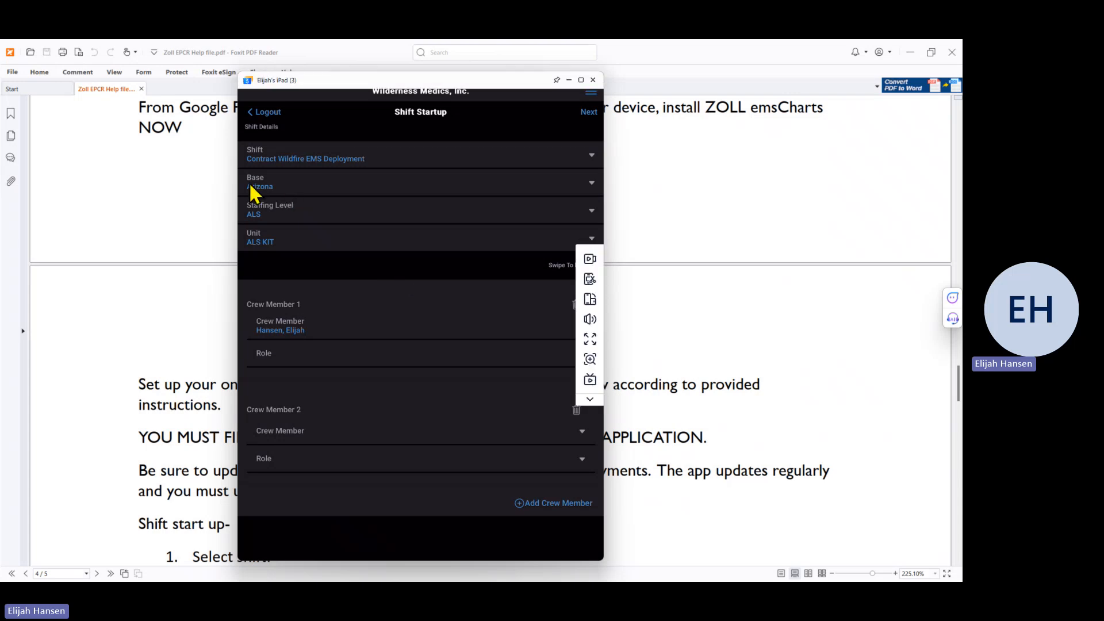
# Step: Select Arizona from the Base dropdown on the Shift Startup screen
pyautogui.click(591, 185)
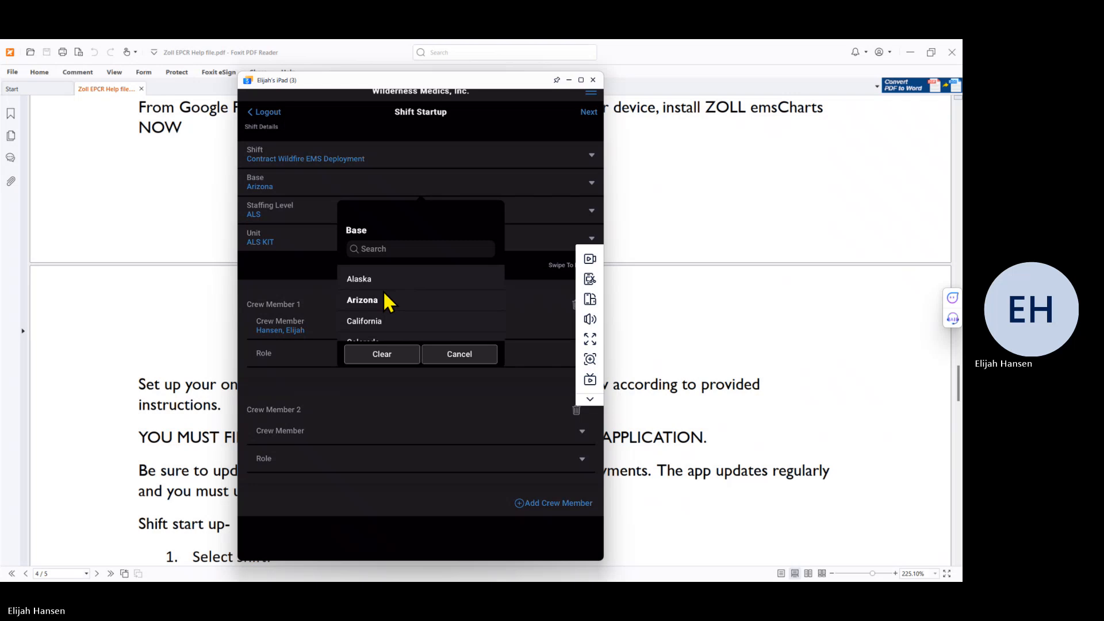
pyautogui.click(363, 300)
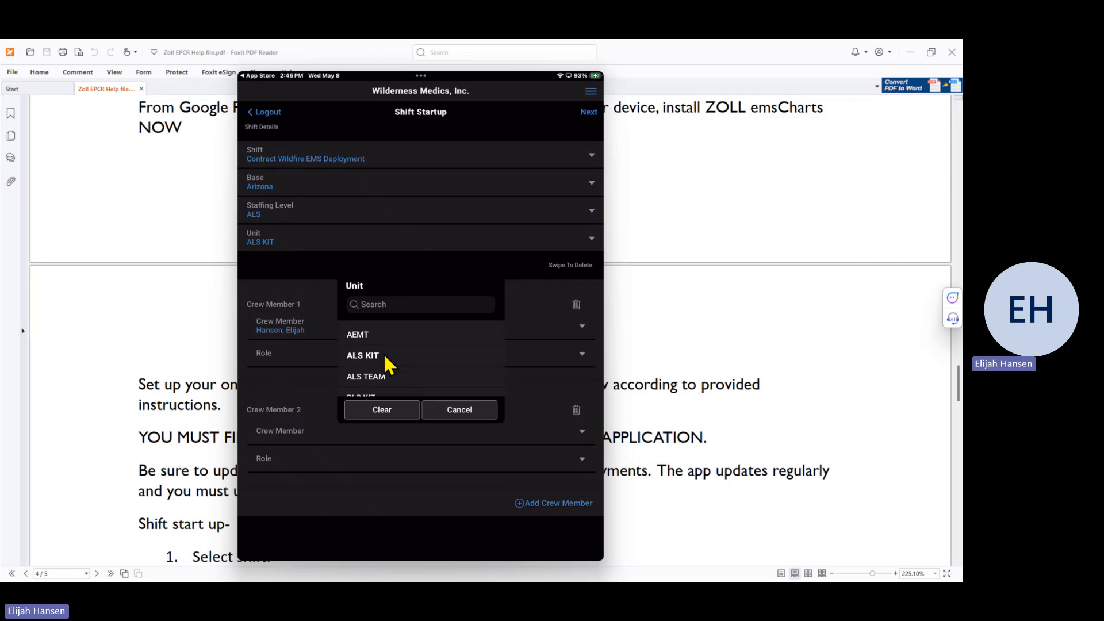
# Step: Keep ALS KIT selected as the shift's unit
pyautogui.click(385, 357)
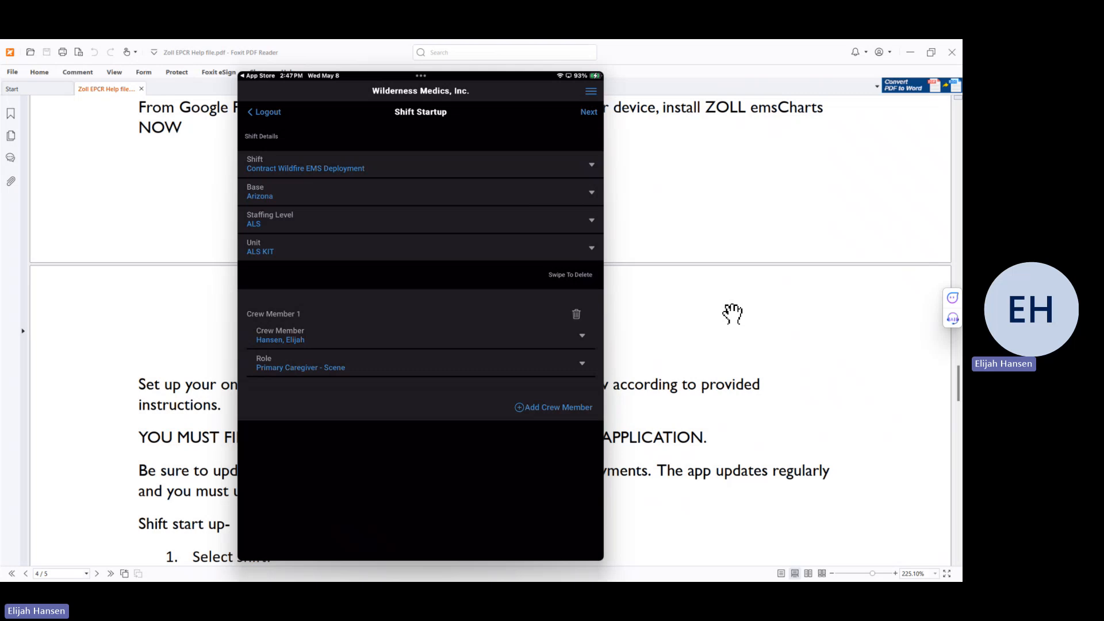
# Step: Finish Shift Startup and create a new patient chart
pyautogui.moveTo(587, 114)
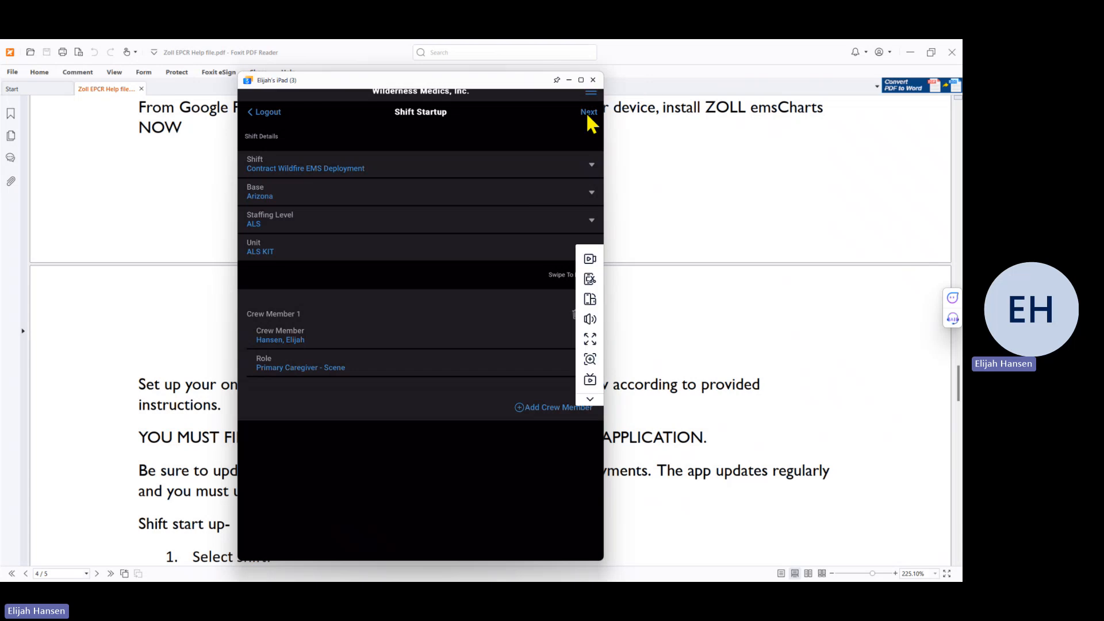
pyautogui.click(588, 113)
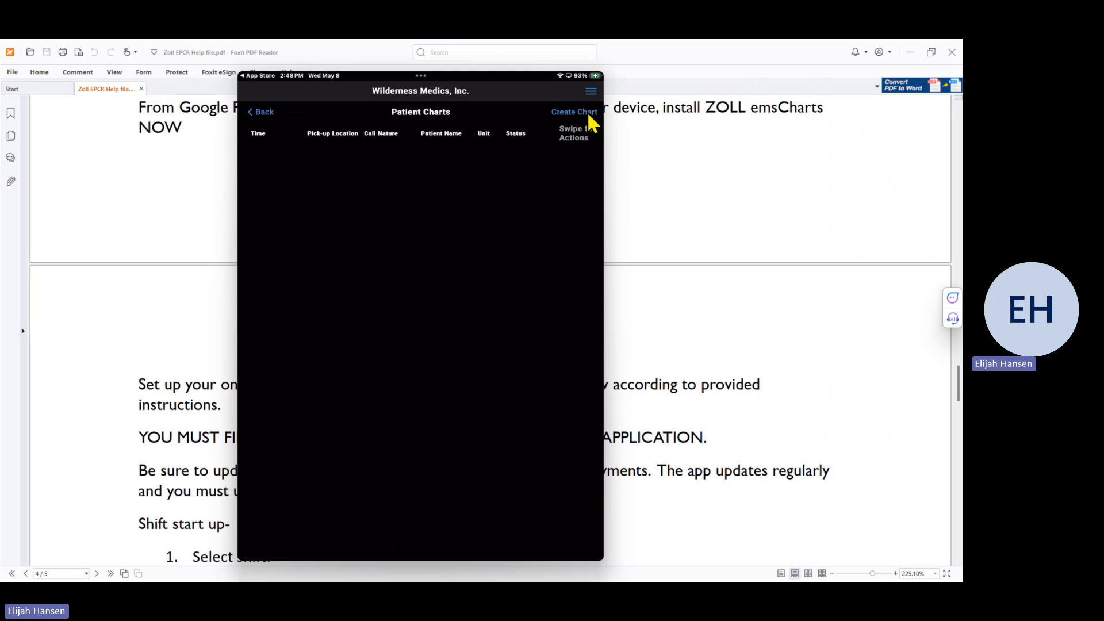
pyautogui.click(589, 114)
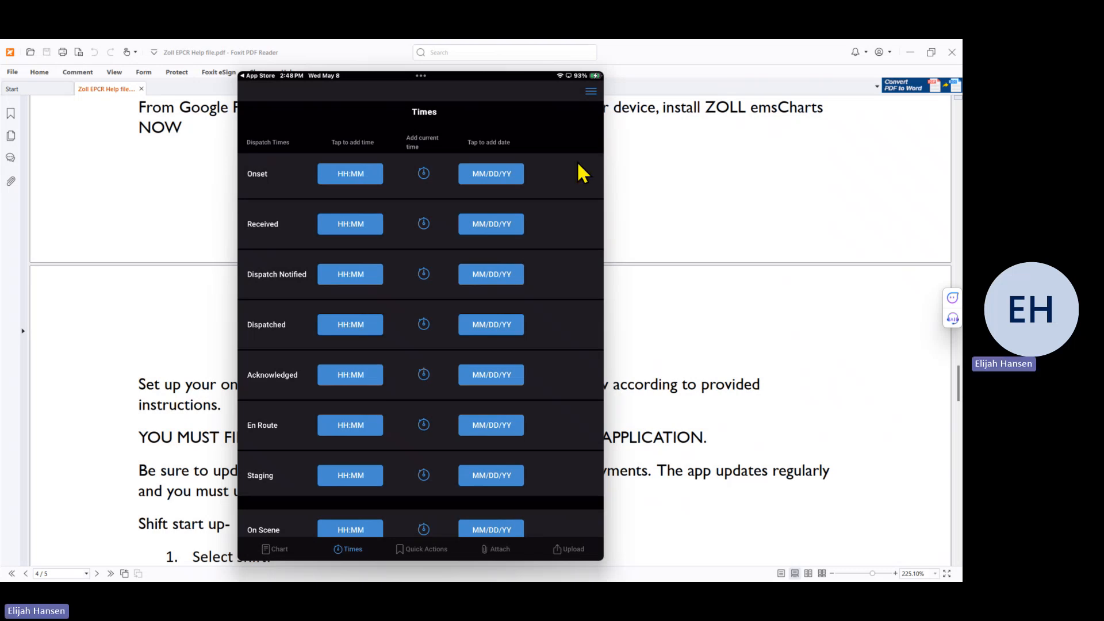
# Step: Stamp the chart's dispatch times with the current time, 14:49 on 05/08/24
pyautogui.click(424, 326)
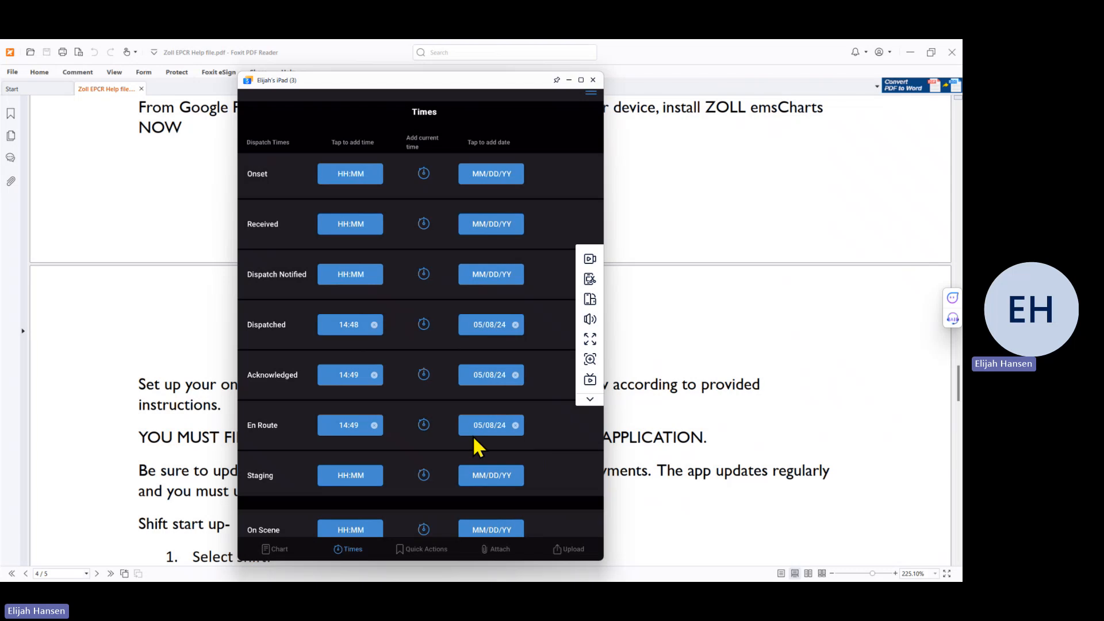
pyautogui.scroll(-3, 477, 445)
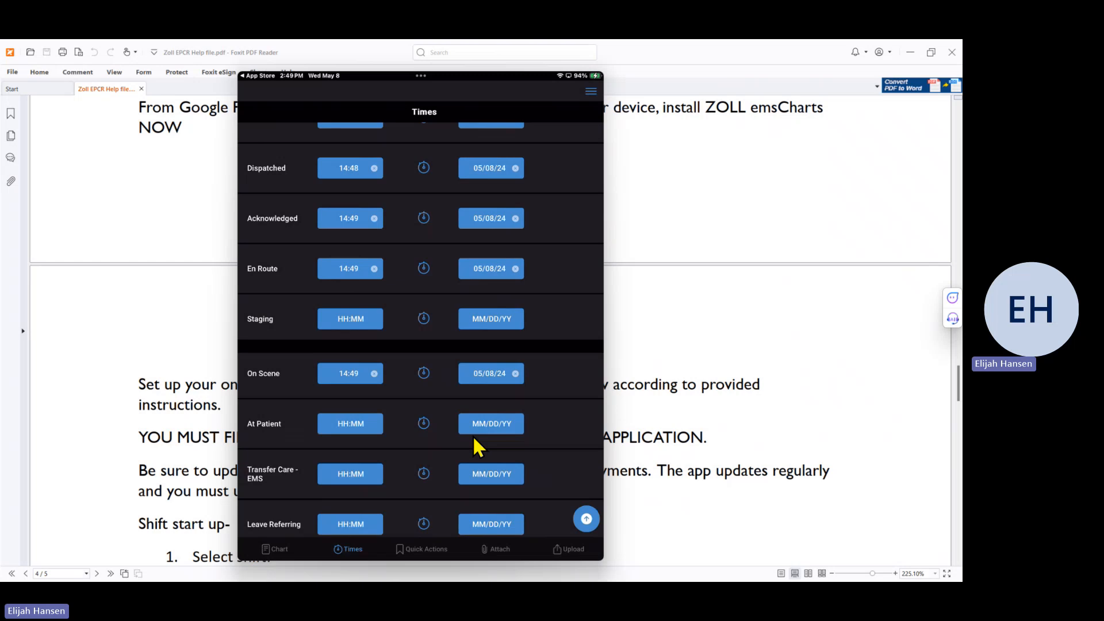
pyautogui.scroll(-3, 476, 446)
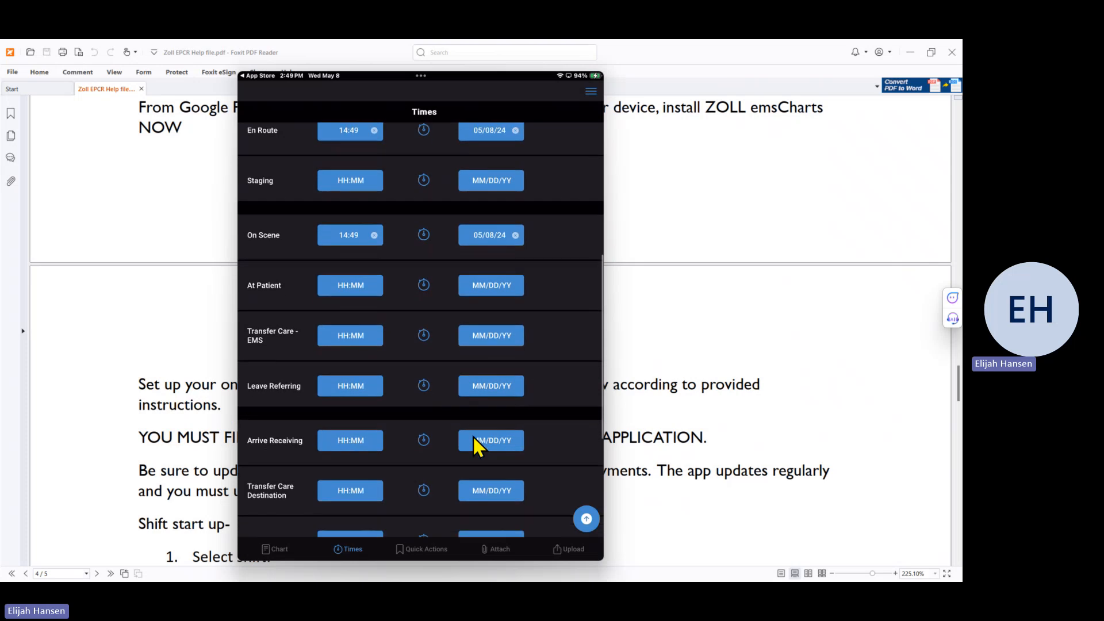
pyautogui.scroll(2, 474, 438)
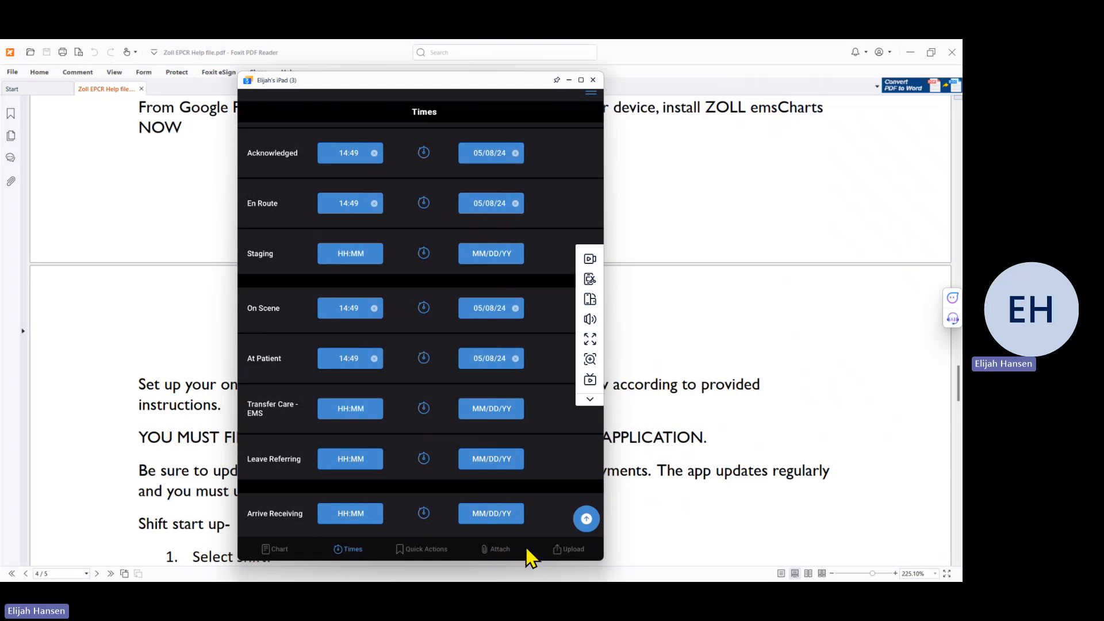
# Step: Open the chart's Attach tab
pyautogui.click(497, 550)
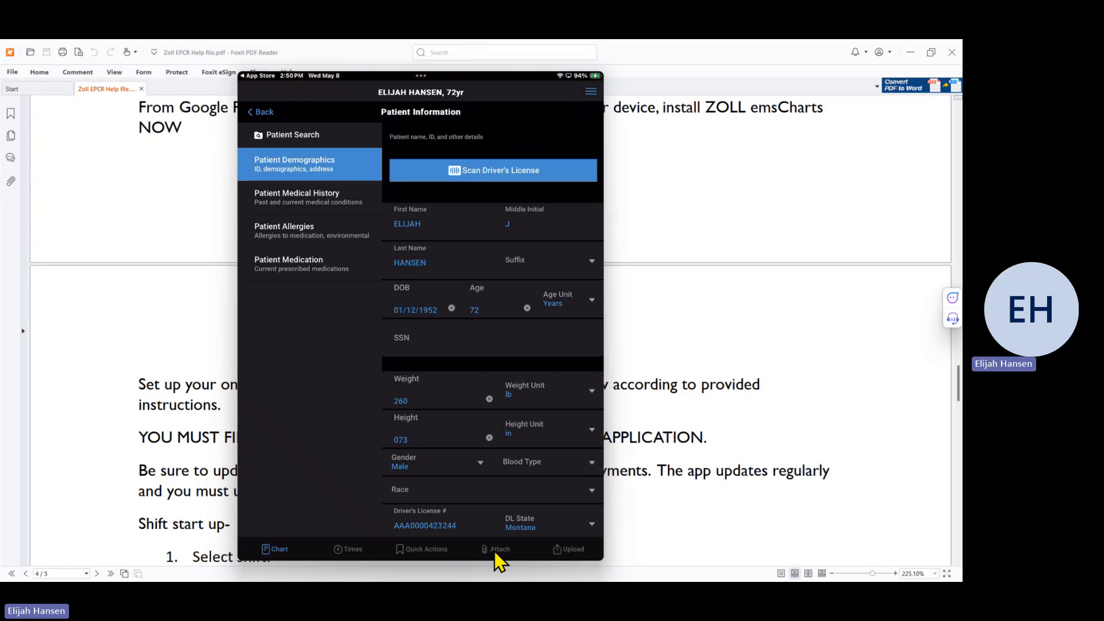
# Step: Review the Asthma and Hypertension medical history, then the Aspirin and Bee Sting allergies
pyautogui.click(314, 201)
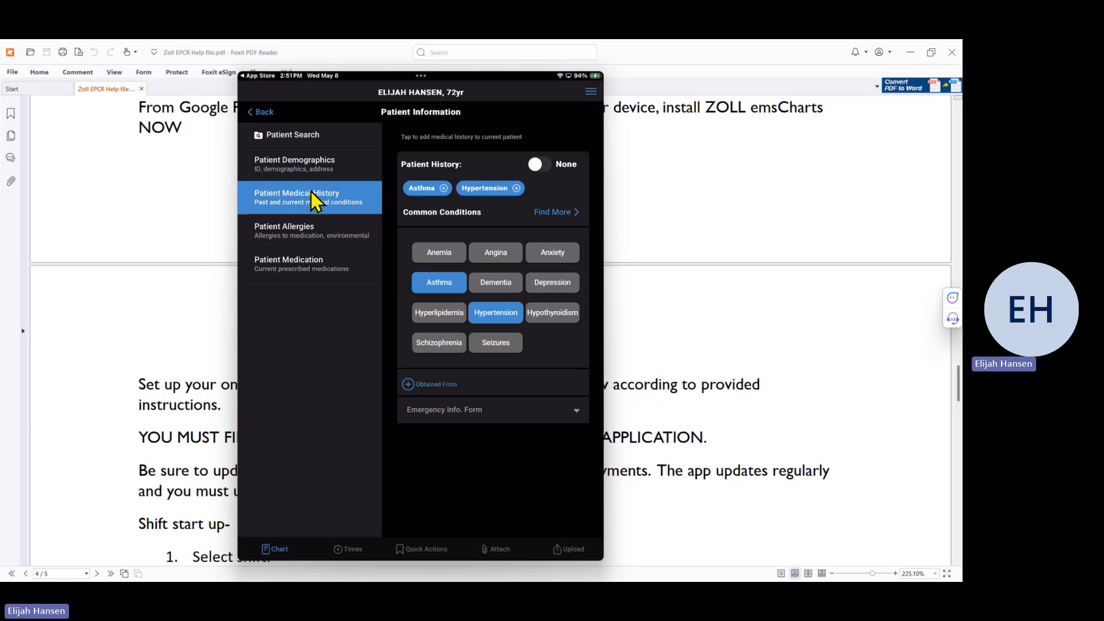
pyautogui.click(288, 234)
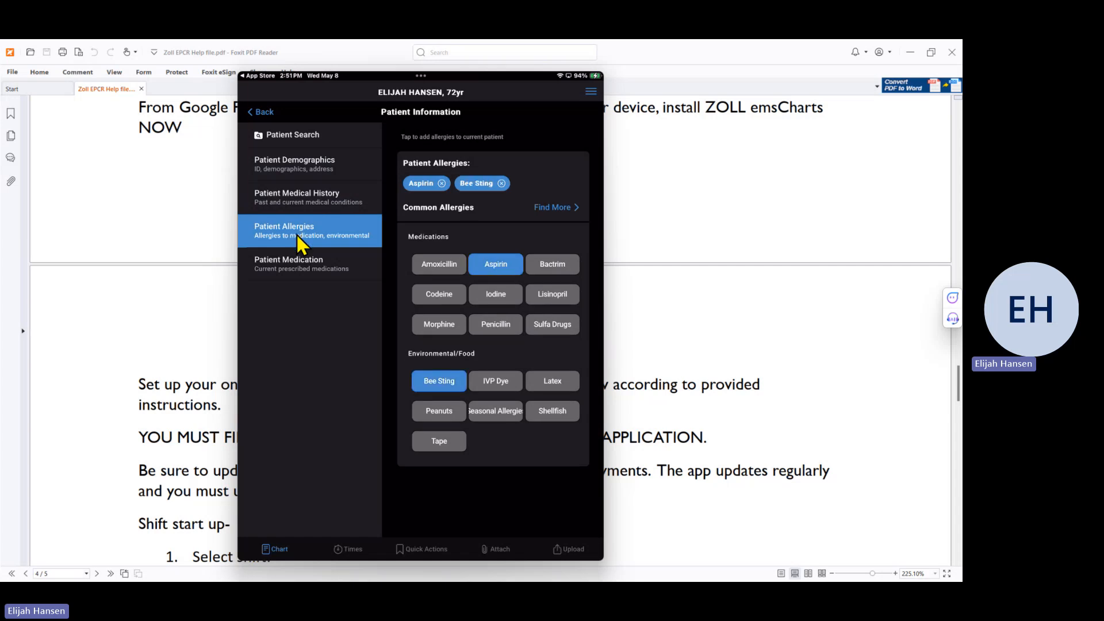
# Step: Review the current medications and the 14:52 vitals, then bring up the chart's Attachments screen
pyautogui.click(298, 277)
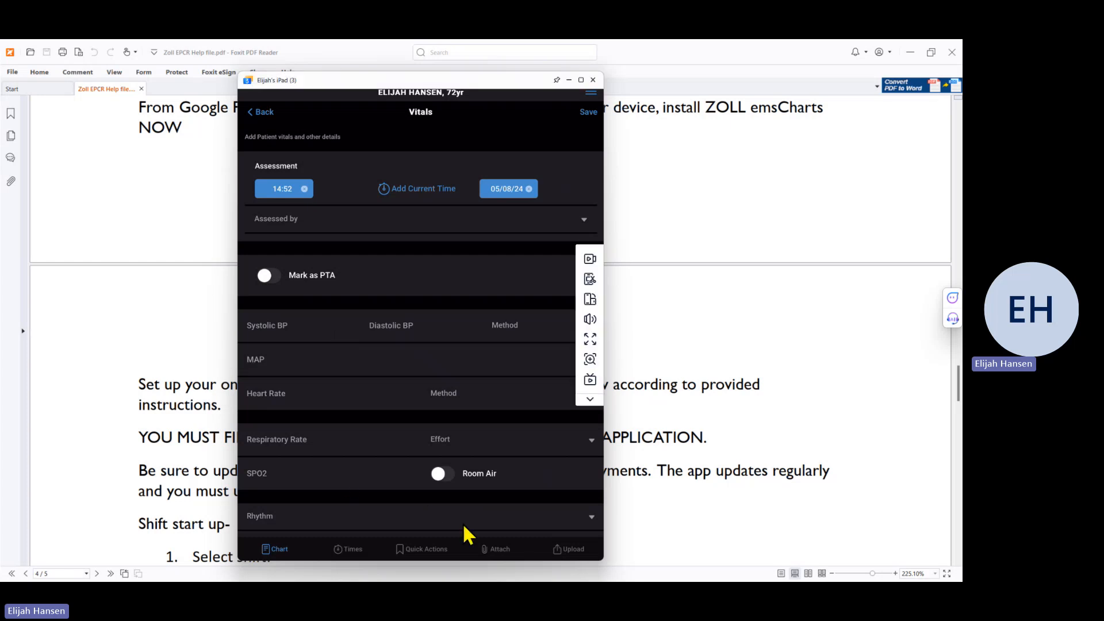
pyautogui.click(490, 546)
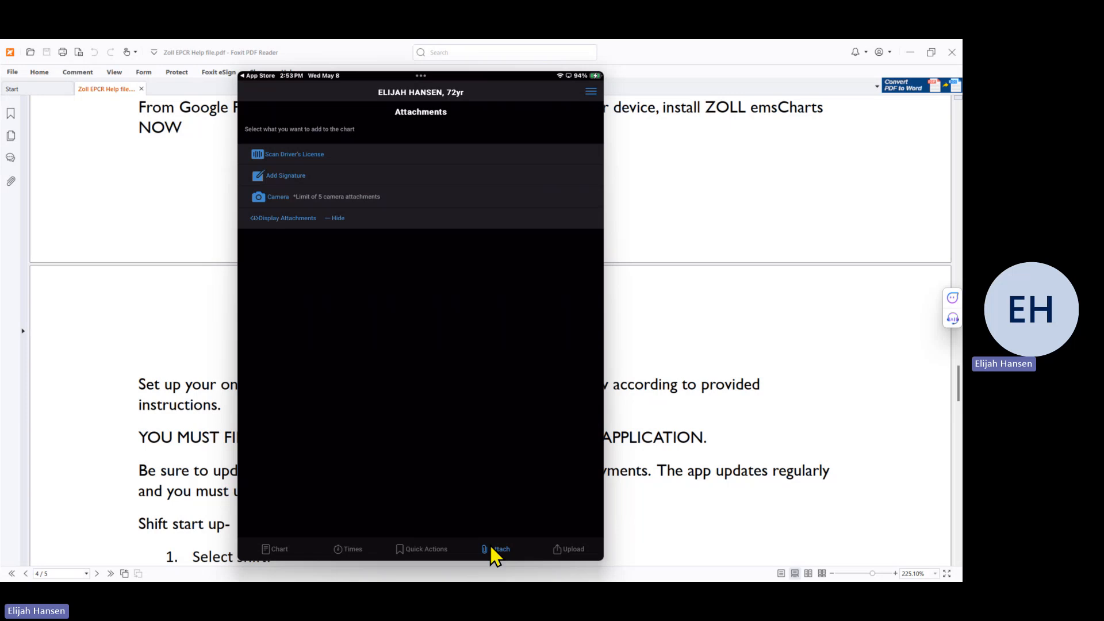
# Step: Start a new signature from Attachments and choose the Custom signature option
pyautogui.click(290, 183)
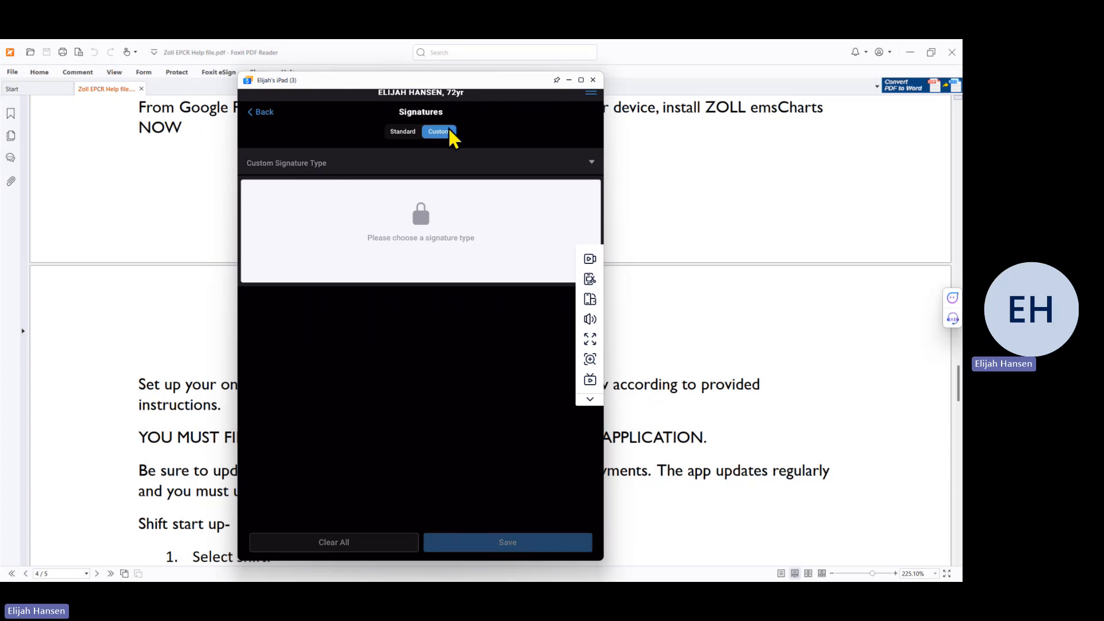
# Step: Choose Patient / Release From Responsibility, accept the terms, sign, and save the signature
pyautogui.click(539, 162)
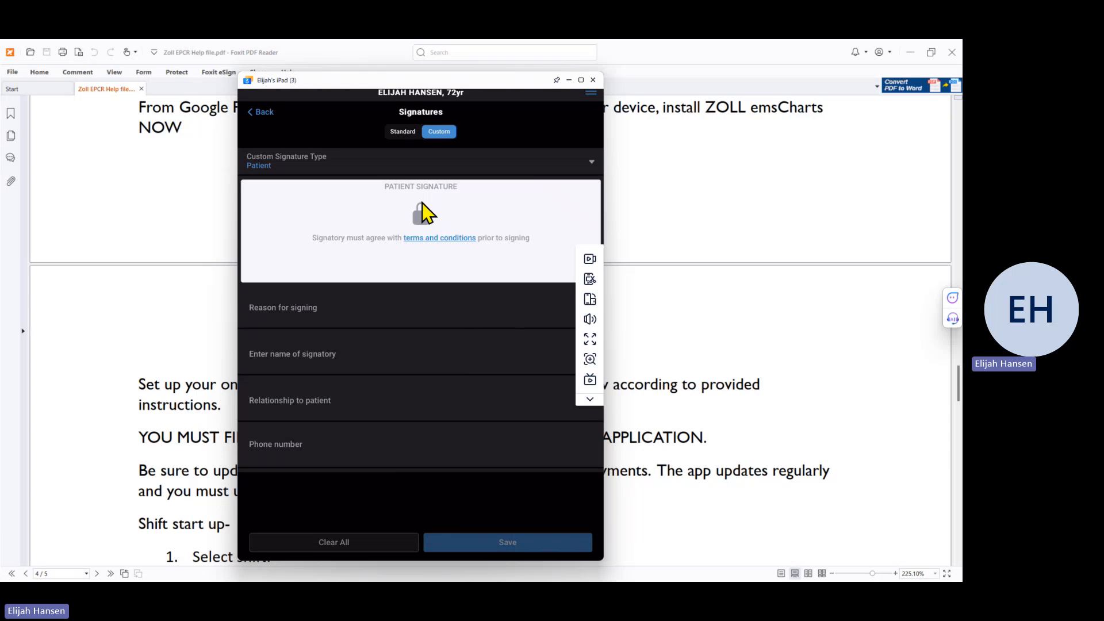
pyautogui.click(425, 213)
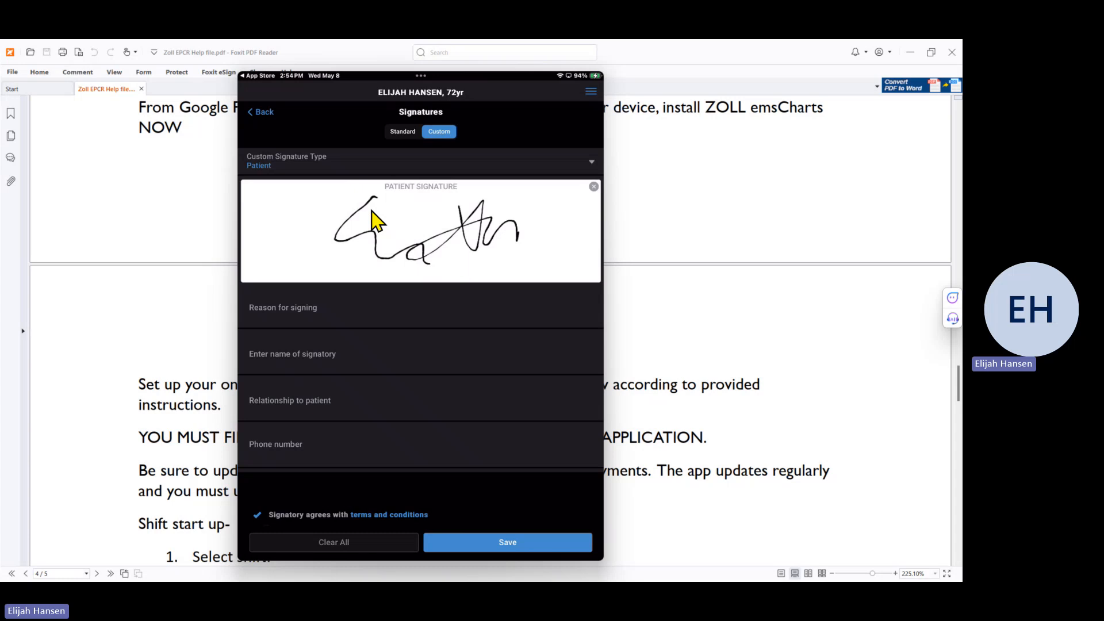
pyautogui.click(486, 535)
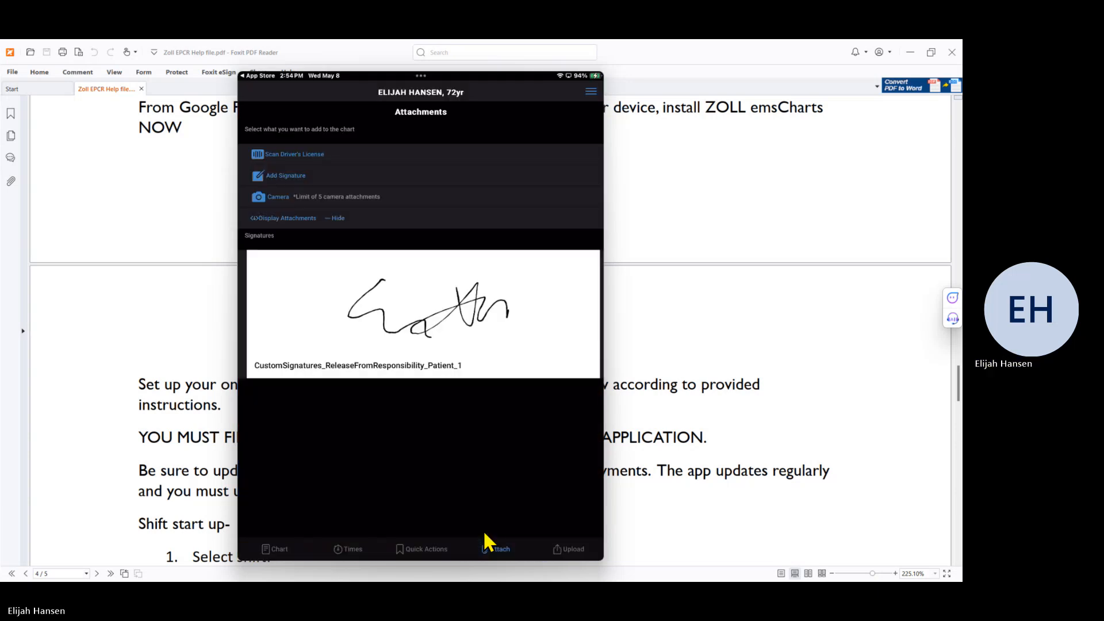
# Step: Try the Camera attachment, cancel it, and return to the chart's Trip Information
pyautogui.click(311, 197)
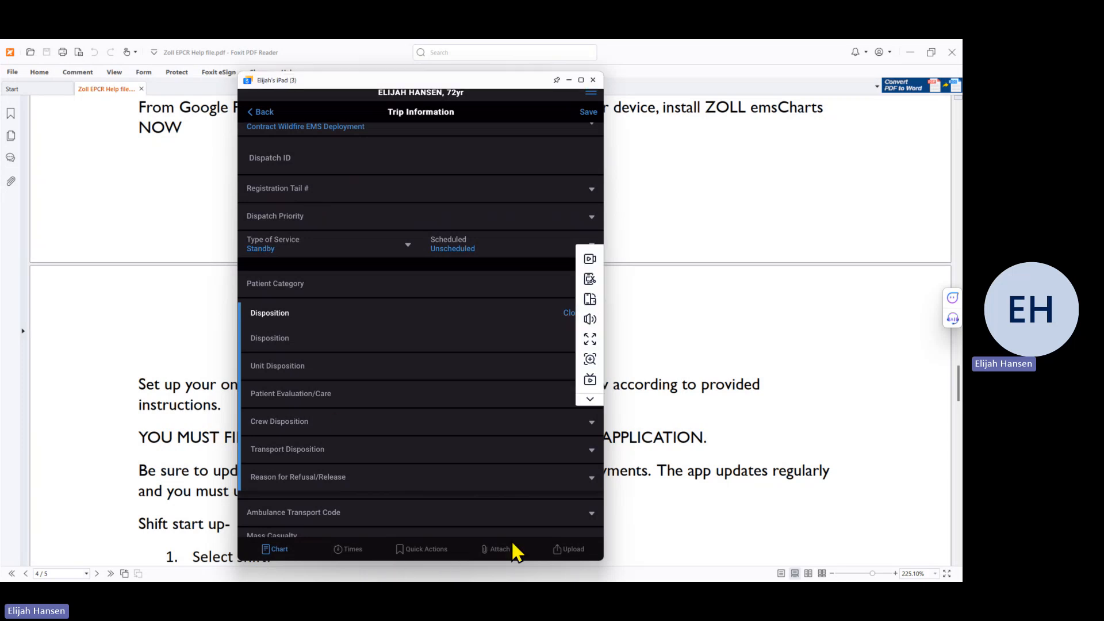
# Step: Upload the chart from the Upload tab so it gets a new PRID, link and QR code
pyautogui.click(557, 552)
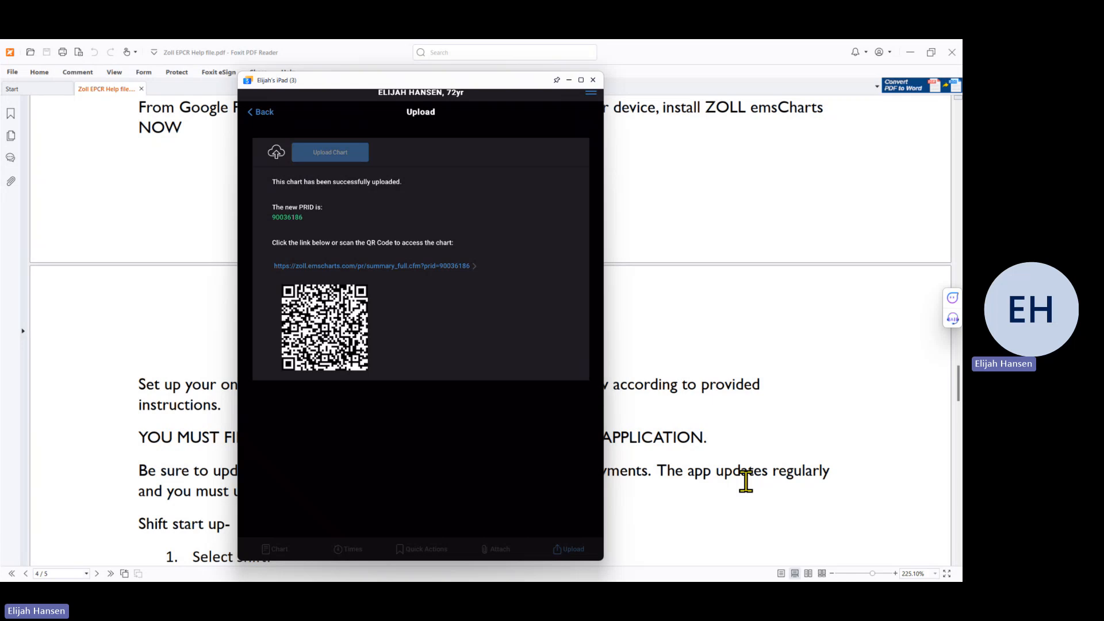
# Step: Hide the iPad mirror and Foxit PDF, refresh Patient Records, and open the new incomplete chart
pyautogui.click(569, 80)
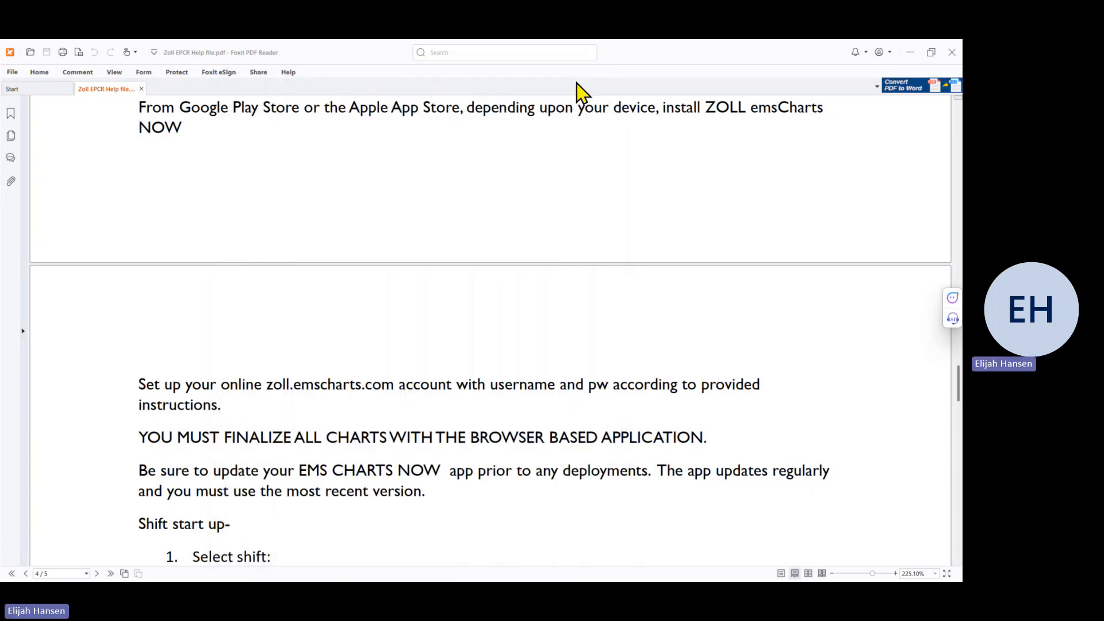
pyautogui.click(912, 54)
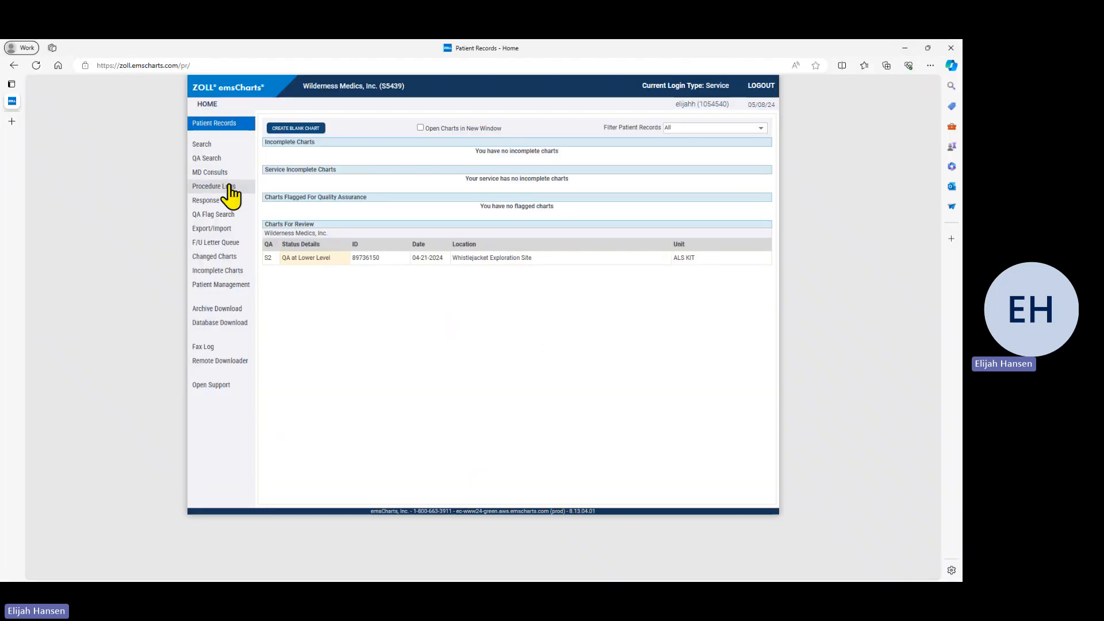
pyautogui.click(35, 65)
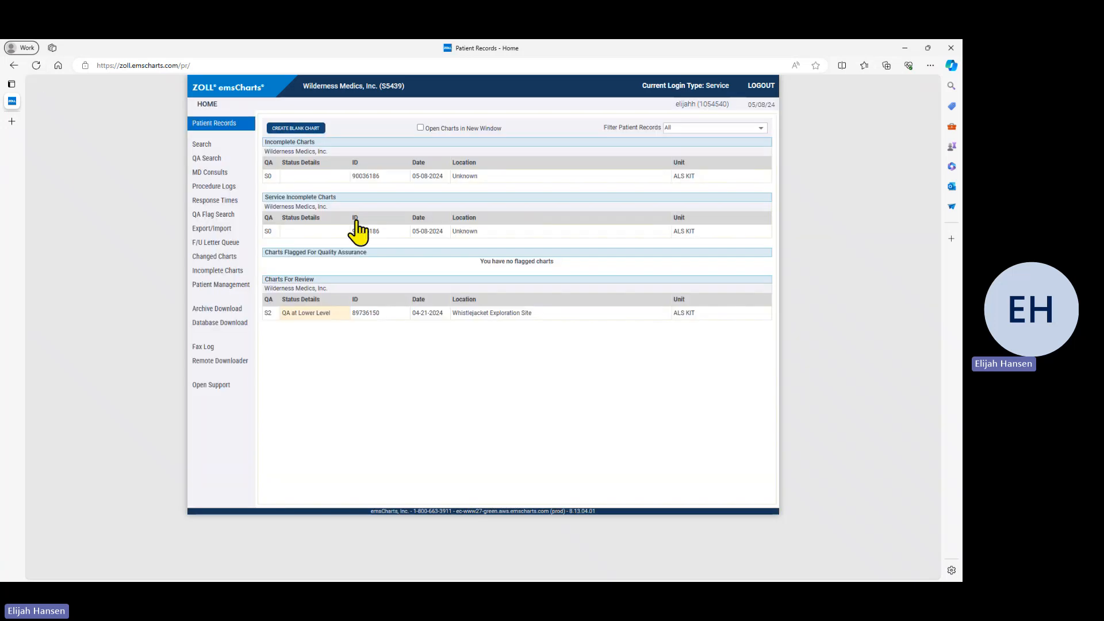
pyautogui.click(426, 180)
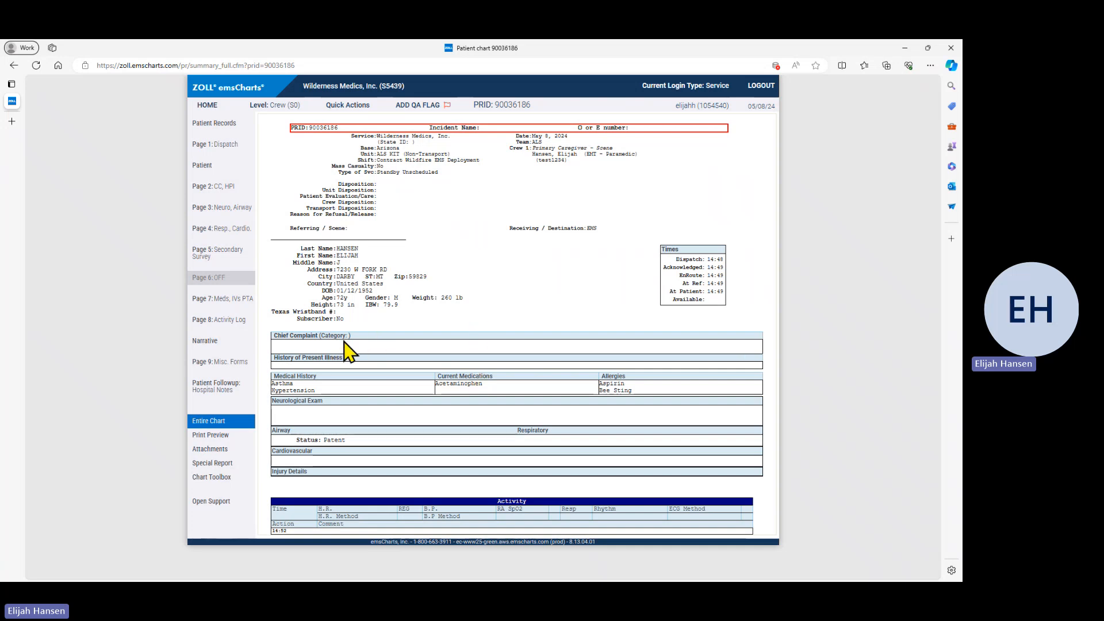
# Step: Look through the Chart Toolbox options, close it, and open Page 1: Dispatch
pyautogui.click(218, 478)
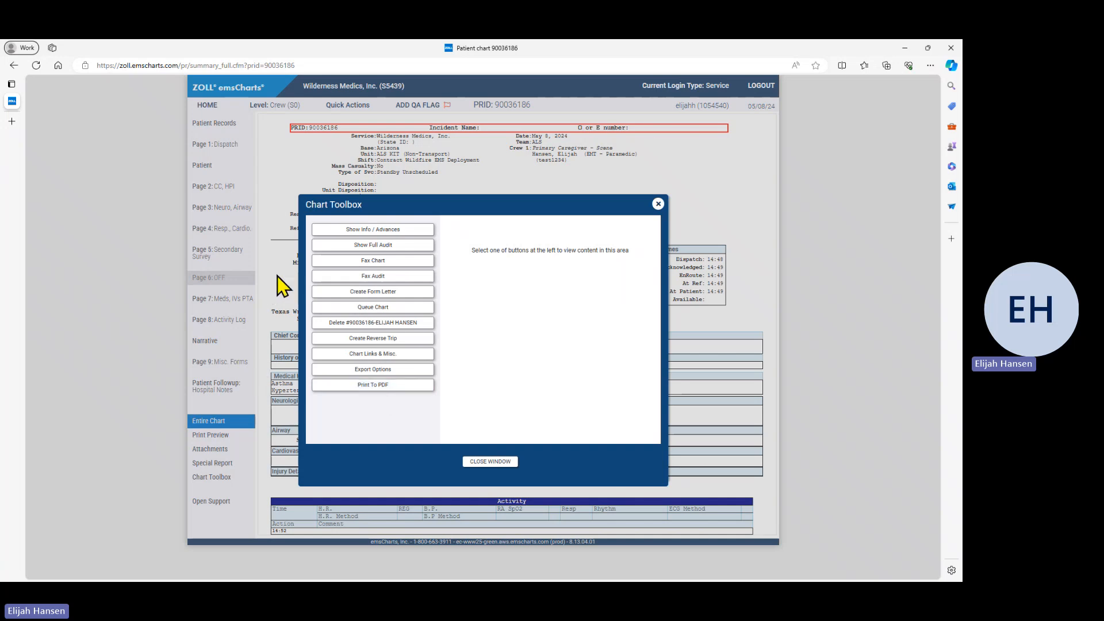
pyautogui.click(658, 204)
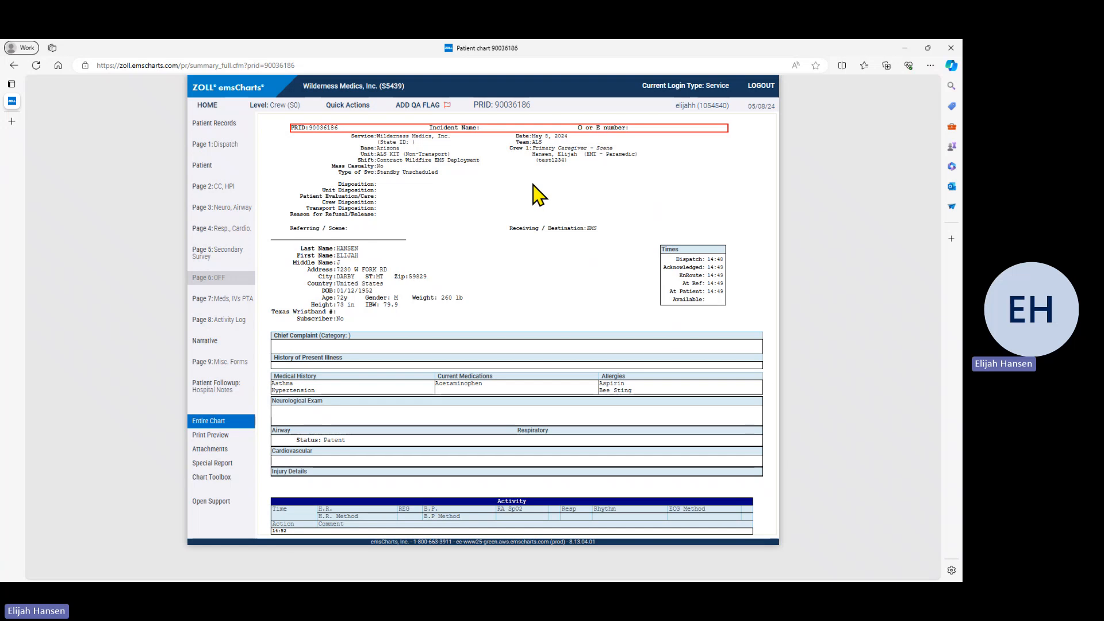
pyautogui.click(218, 146)
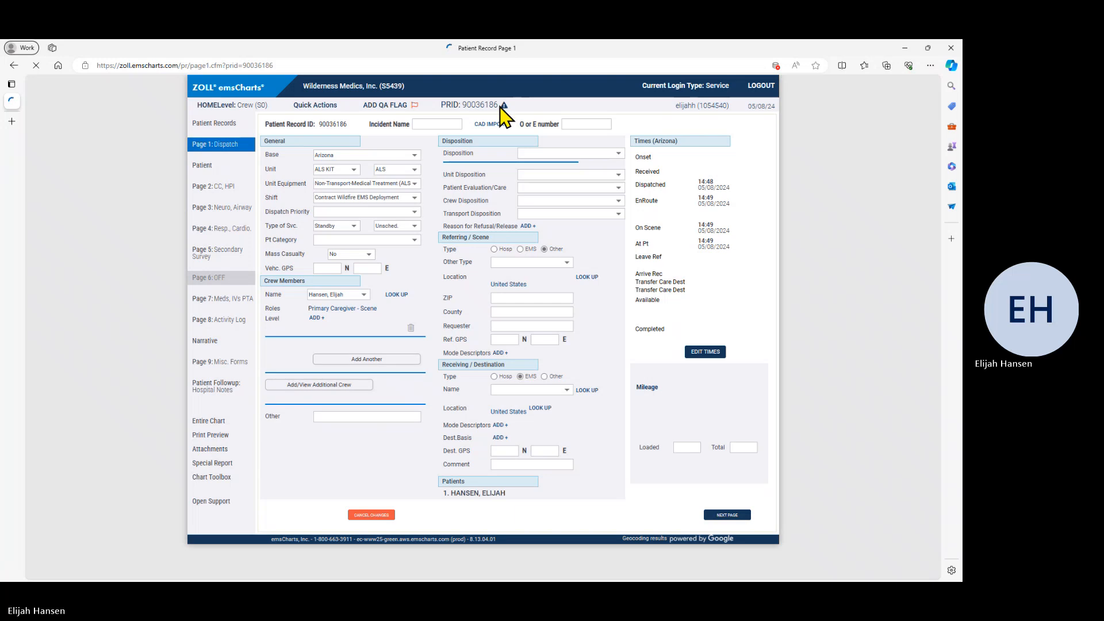
# Step: Show the QA validation warnings beside the PRID and jump to the first flagged missing field
pyautogui.click(538, 110)
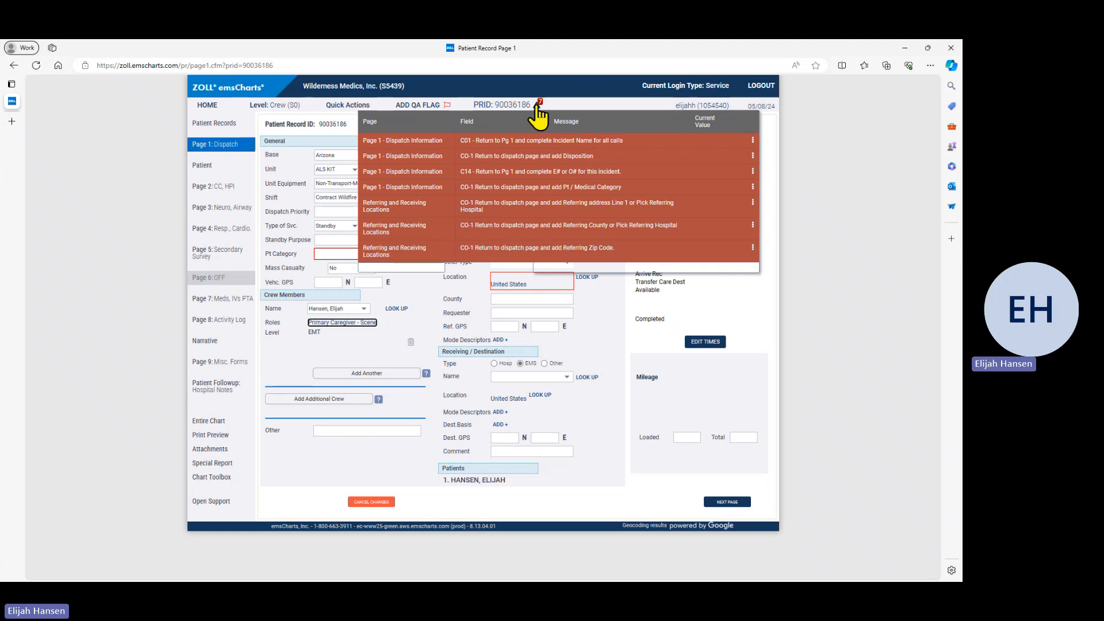
pyautogui.click(522, 143)
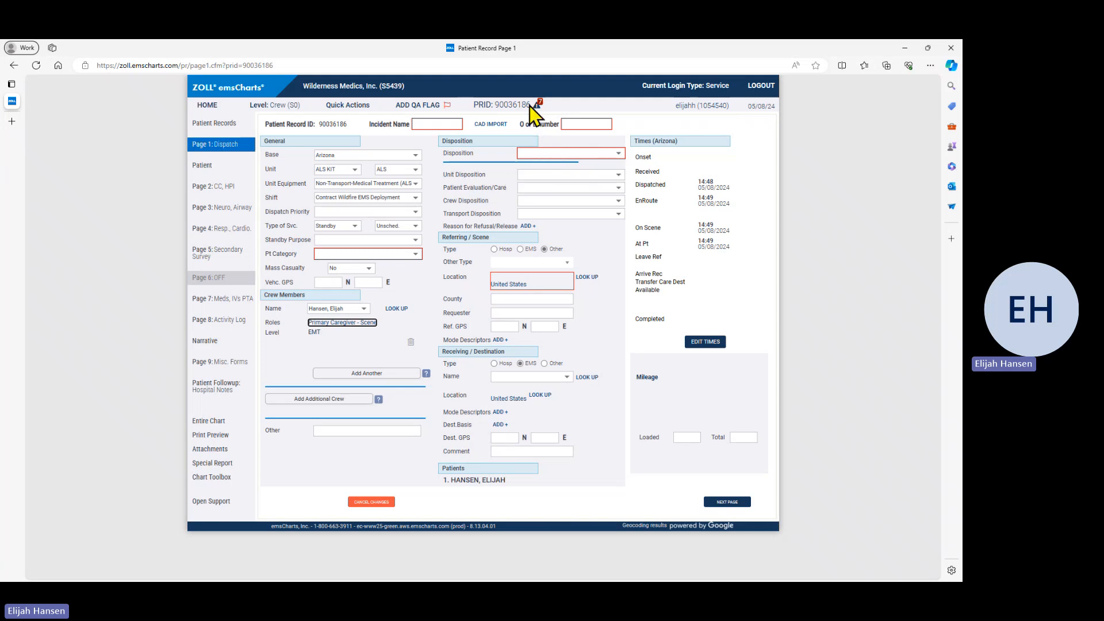
pyautogui.moveTo(539, 109)
# Step: Attempt Complete / Lock Chart on Page 9: Misc. Forms, then switch to the DSC_6154.jpg photo
pyautogui.click(233, 363)
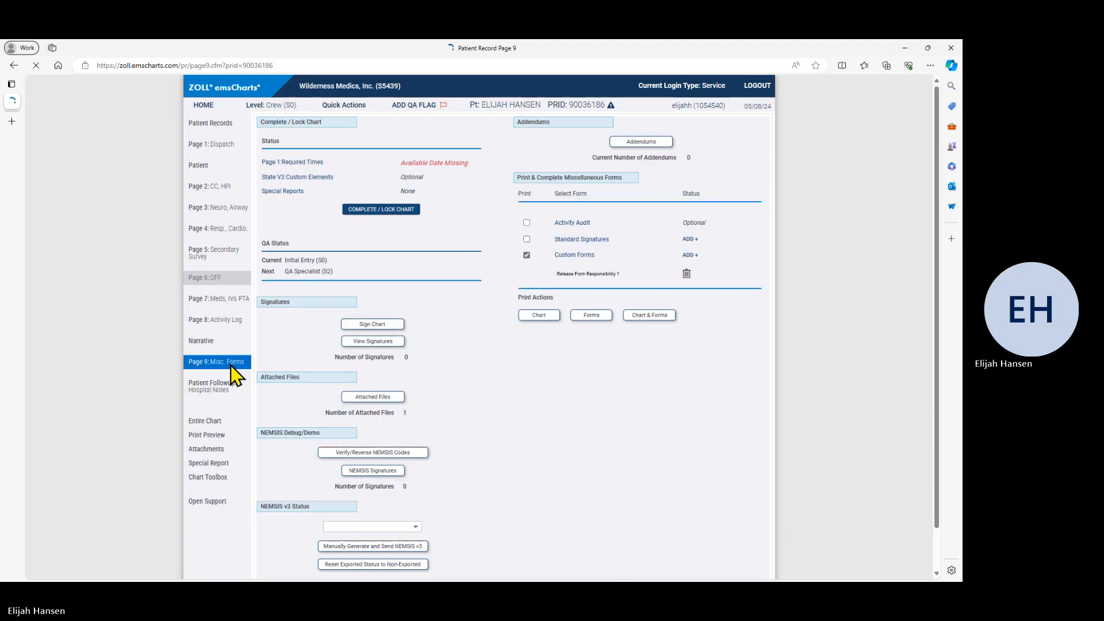
pyautogui.click(372, 210)
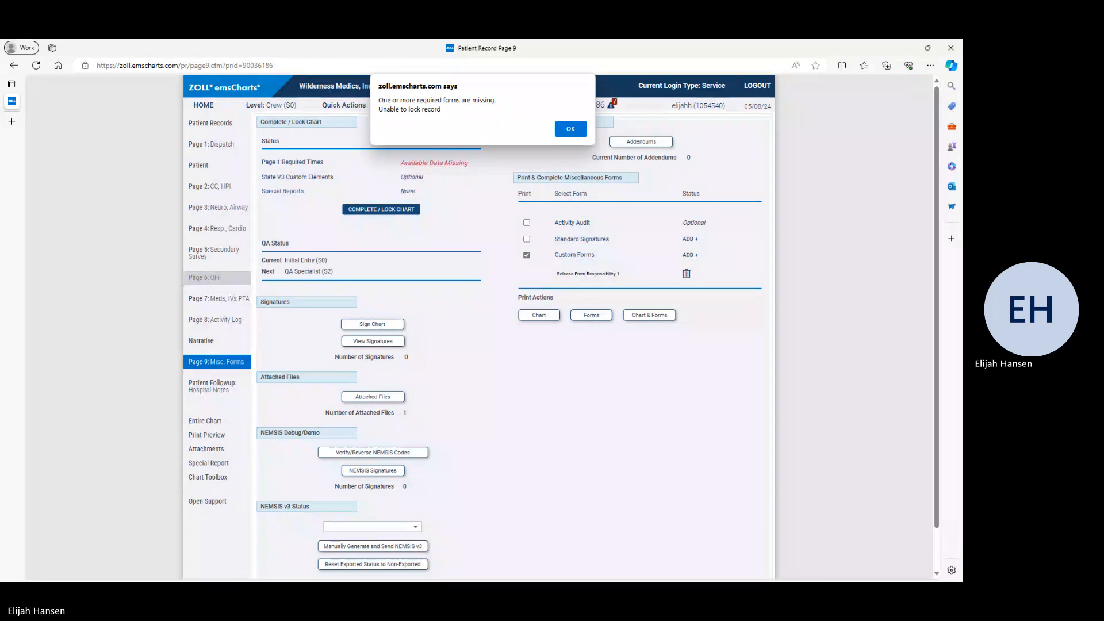
pyautogui.hotkey('alt', 'Tab')
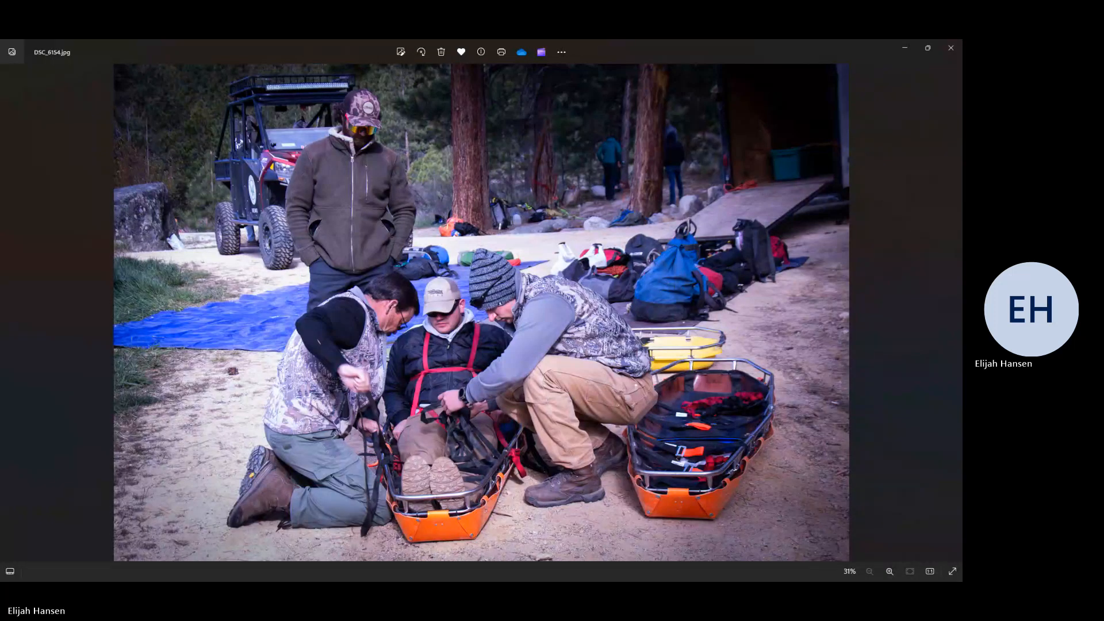